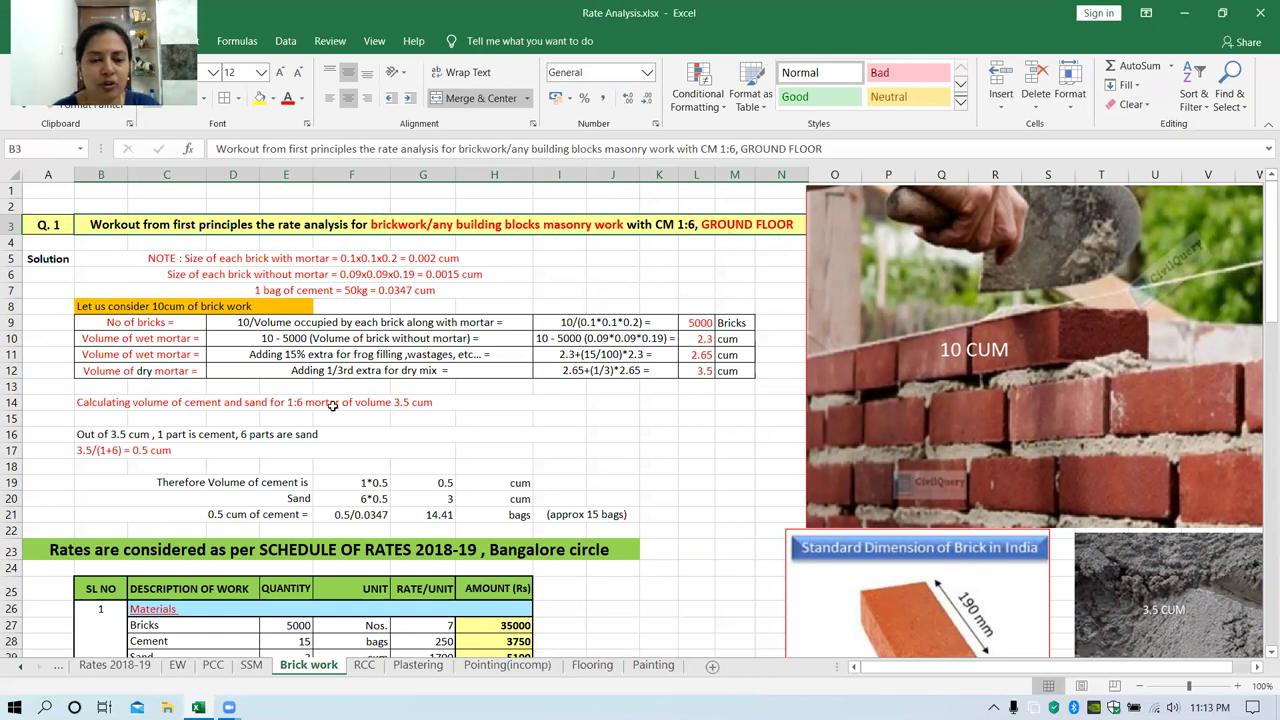
{"action": "left_click", "coordinate": [205, 432]}
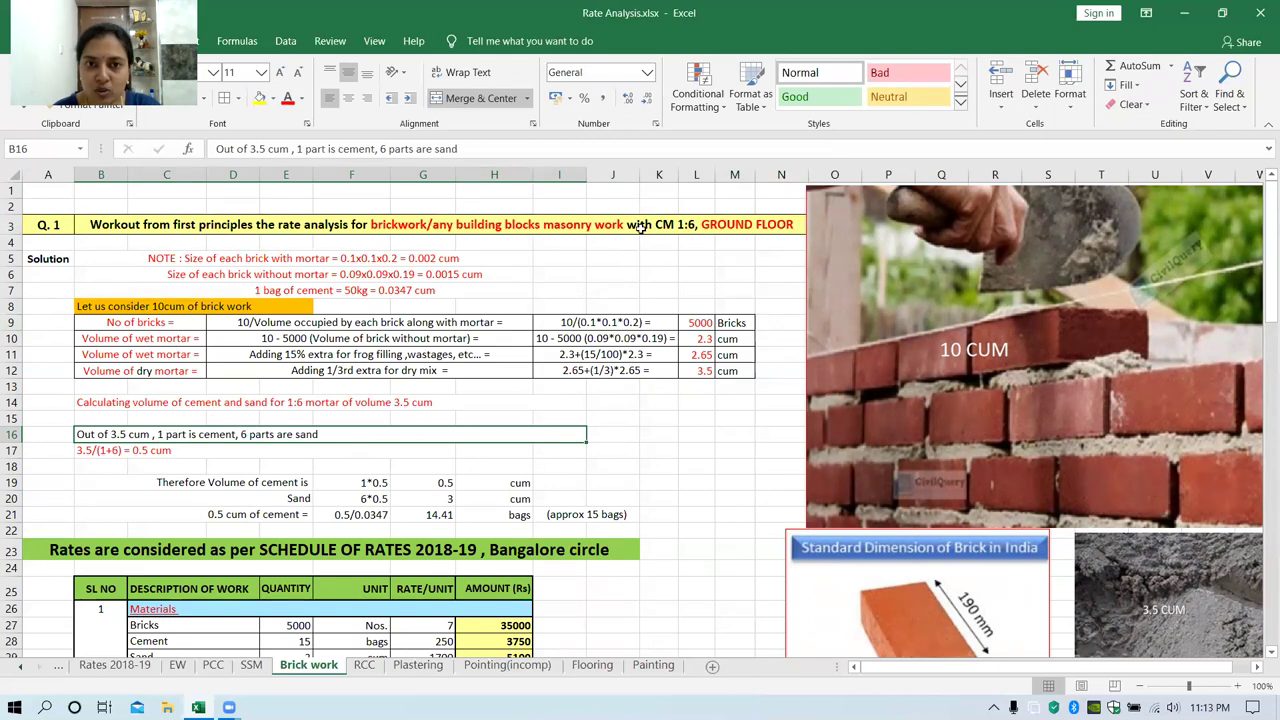
{"action": "left_click", "coordinate": [678, 224]}
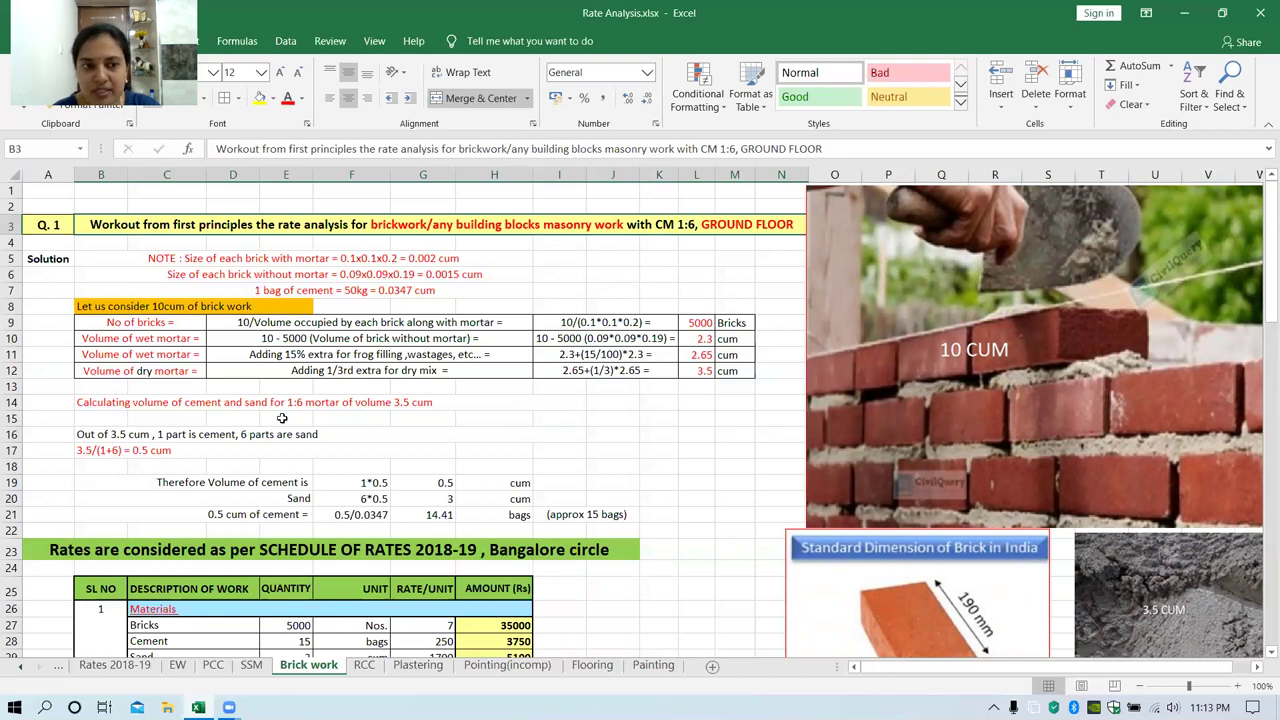
{"action": "left_click", "coordinate": [110, 437]}
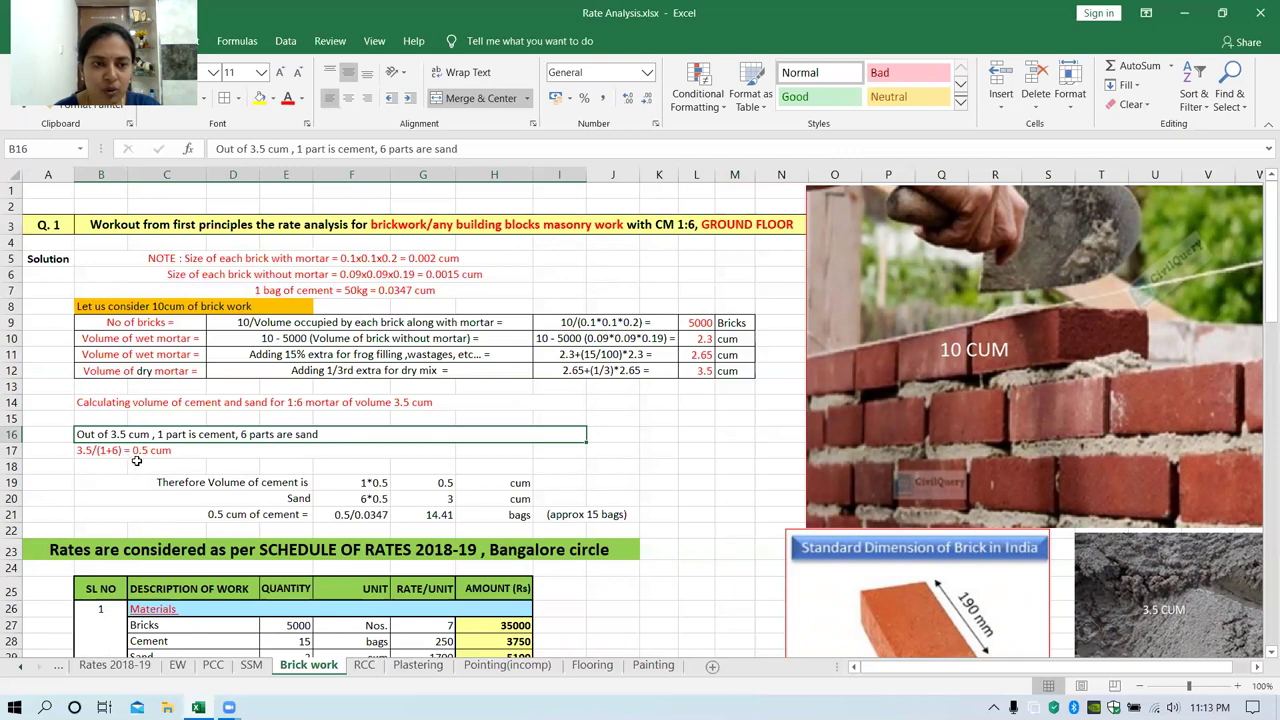
{"action": "left_click", "coordinate": [150, 451]}
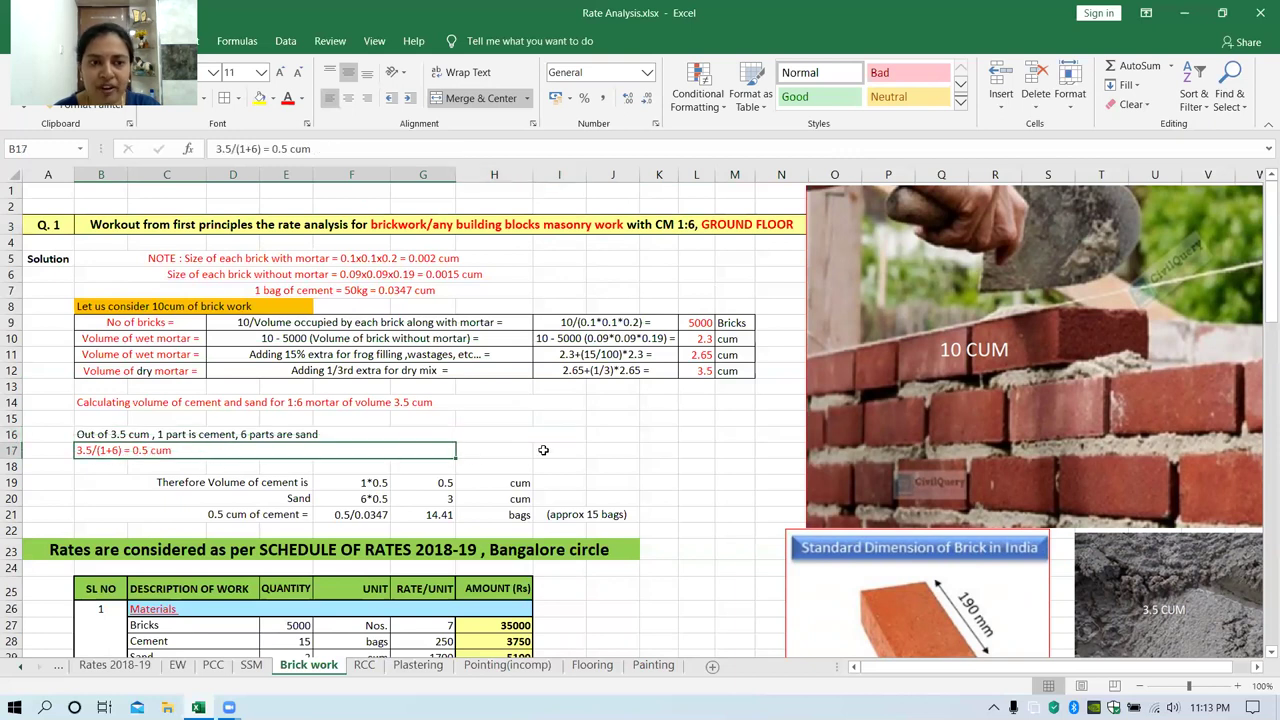
{"action": "scroll", "coordinate": [540, 452], "scroll_direction": "down", "scroll_amount": 2}
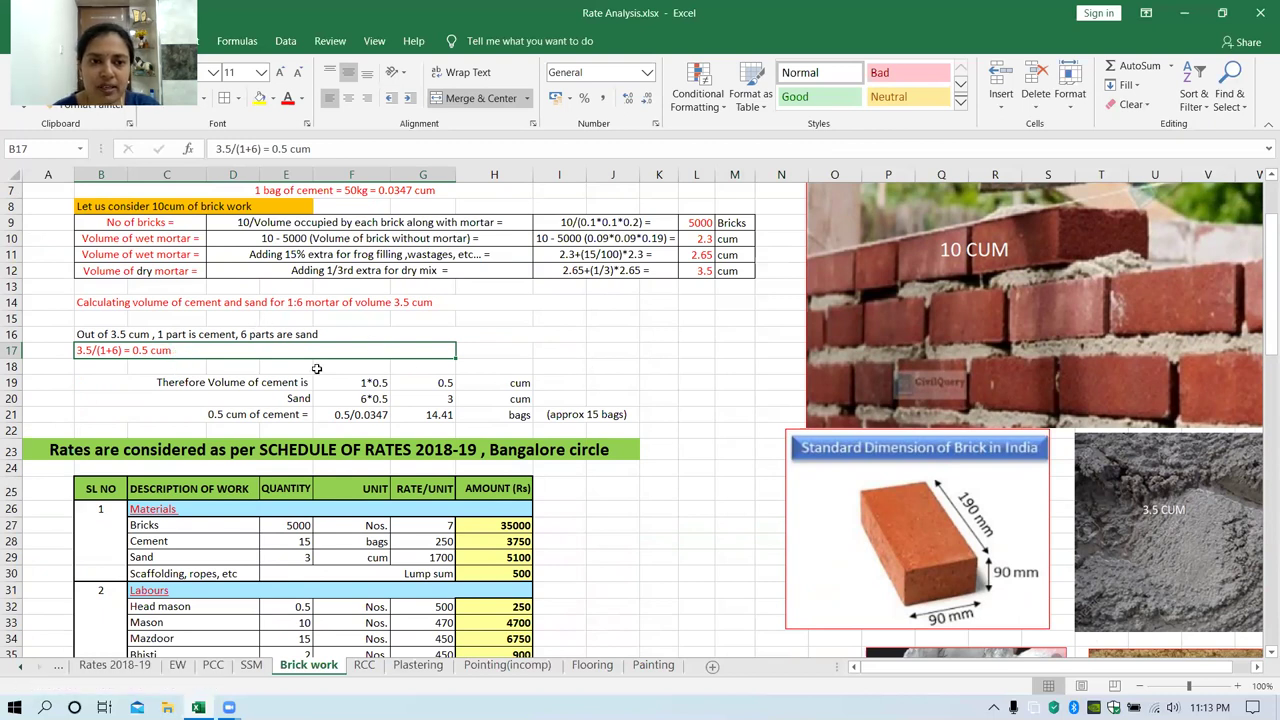
{"action": "left_click", "coordinate": [357, 384]}
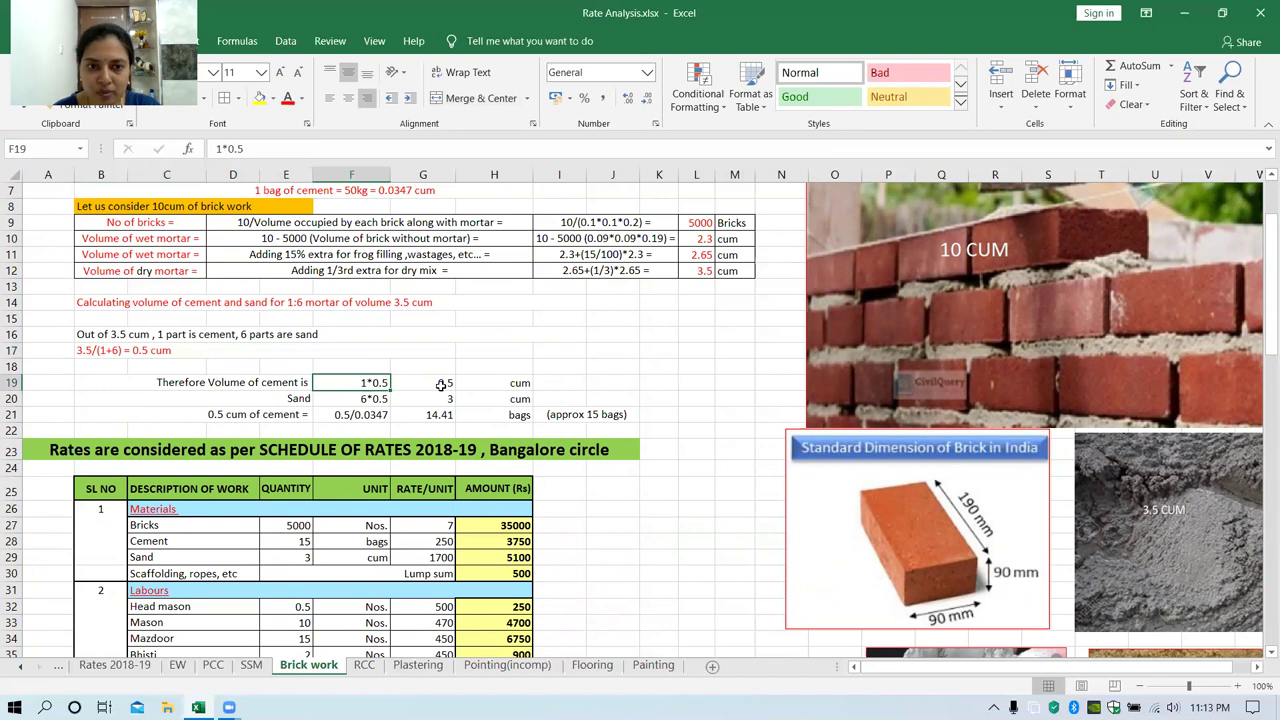
{"action": "left_click", "coordinate": [440, 385]}
{"action": "left_click", "coordinate": [365, 398]}
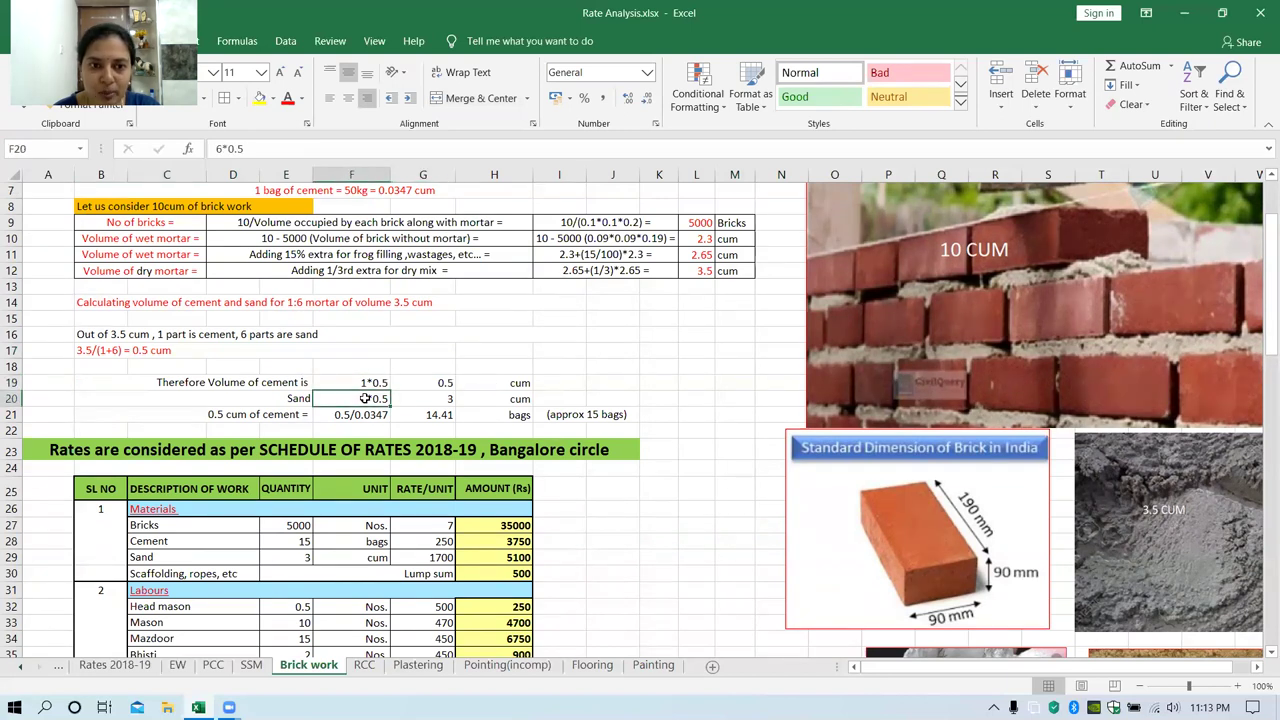
{"action": "left_click", "coordinate": [447, 400]}
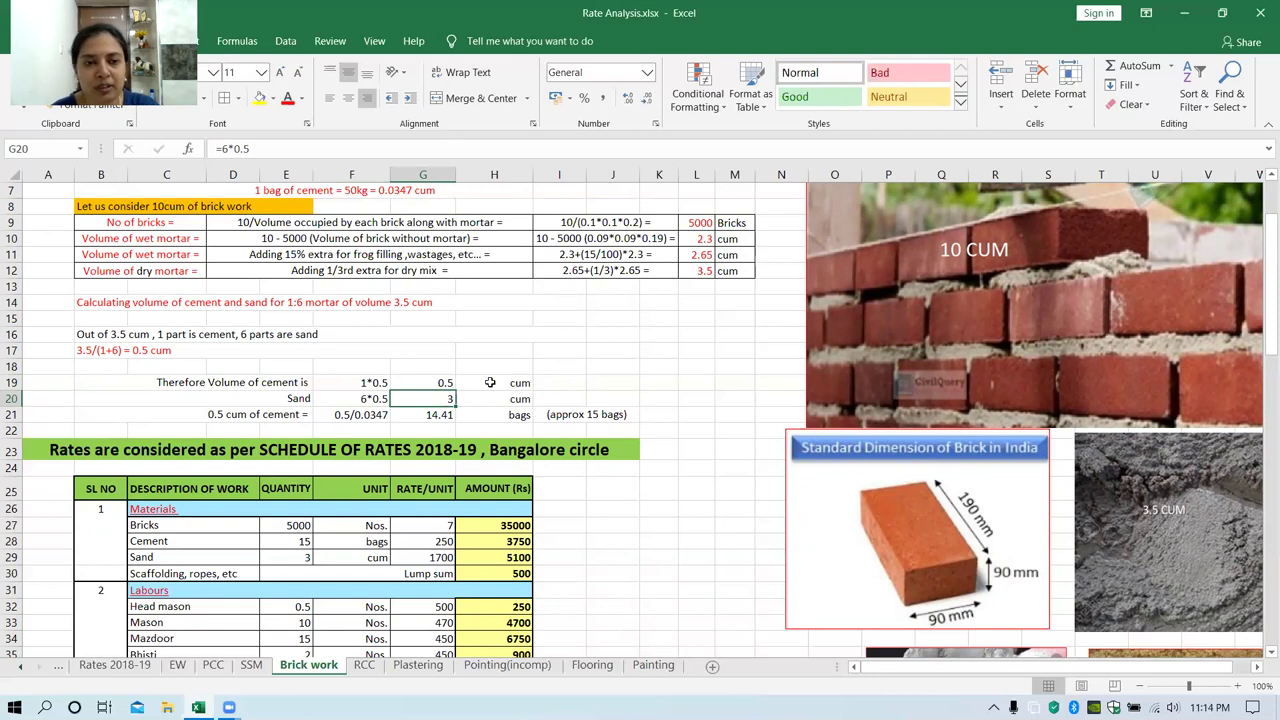
{"action": "left_click", "coordinate": [340, 415]}
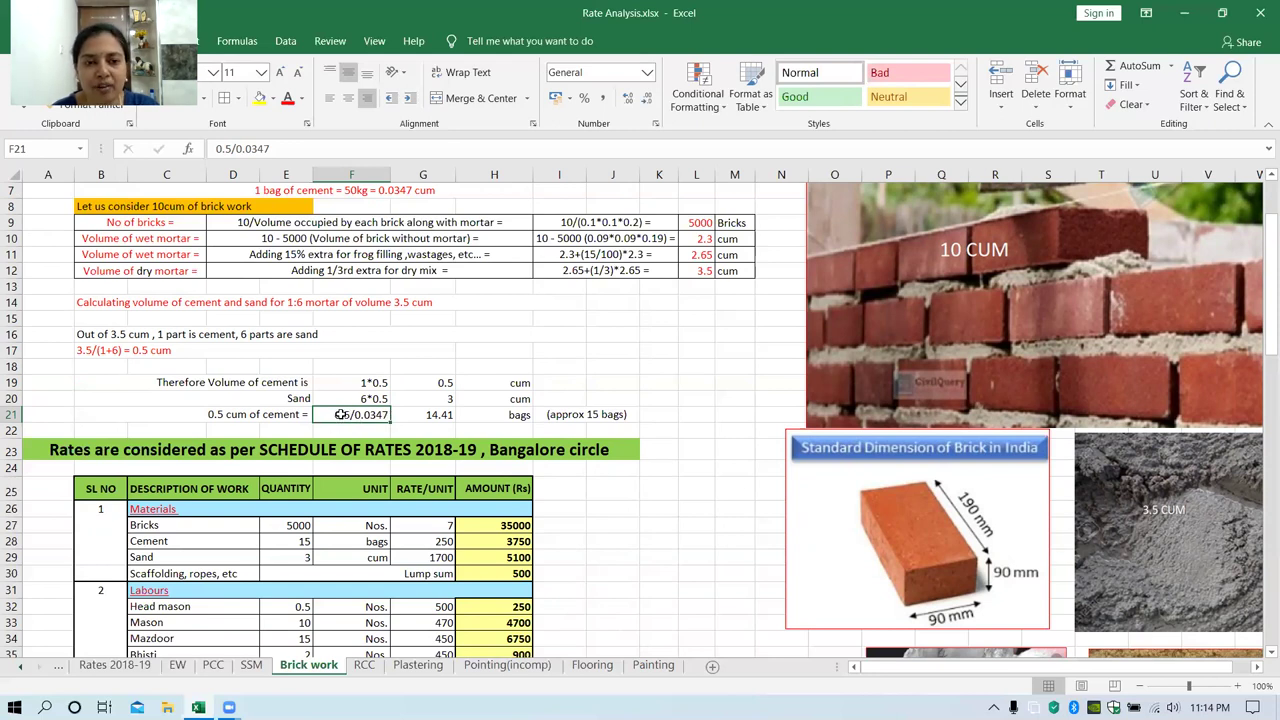
{"action": "left_click", "coordinate": [440, 417]}
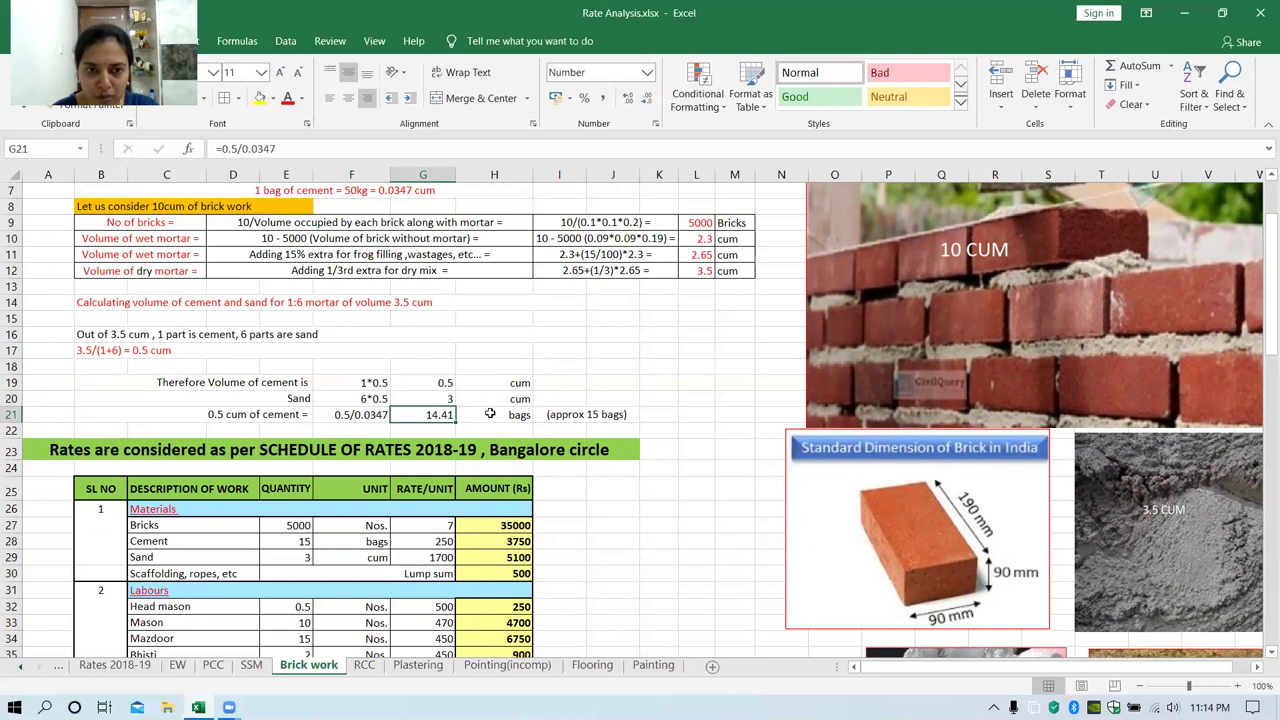
{"action": "left_click", "coordinate": [580, 411]}
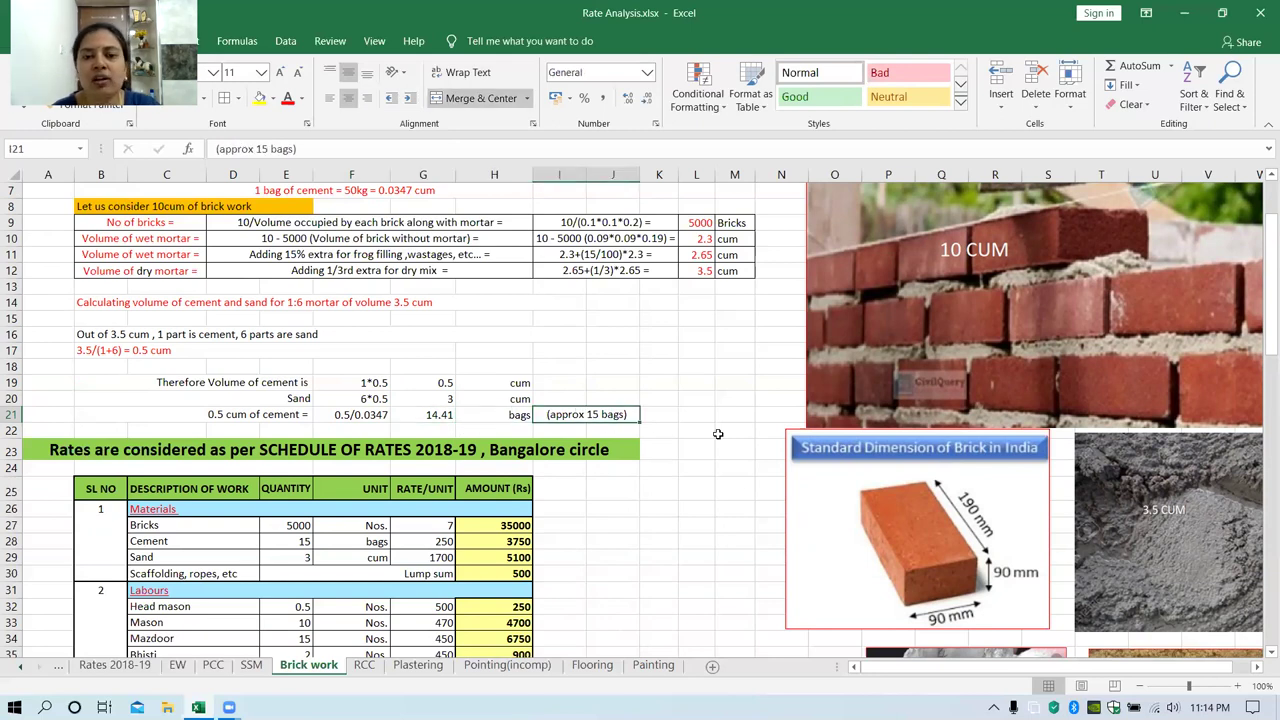
Step: Review the schedule of rates heading and the Materials rows for bricks, cement, sand and scaffolding
{"action": "scroll", "coordinate": [529, 438], "scroll_direction": "down", "scroll_amount": 3}
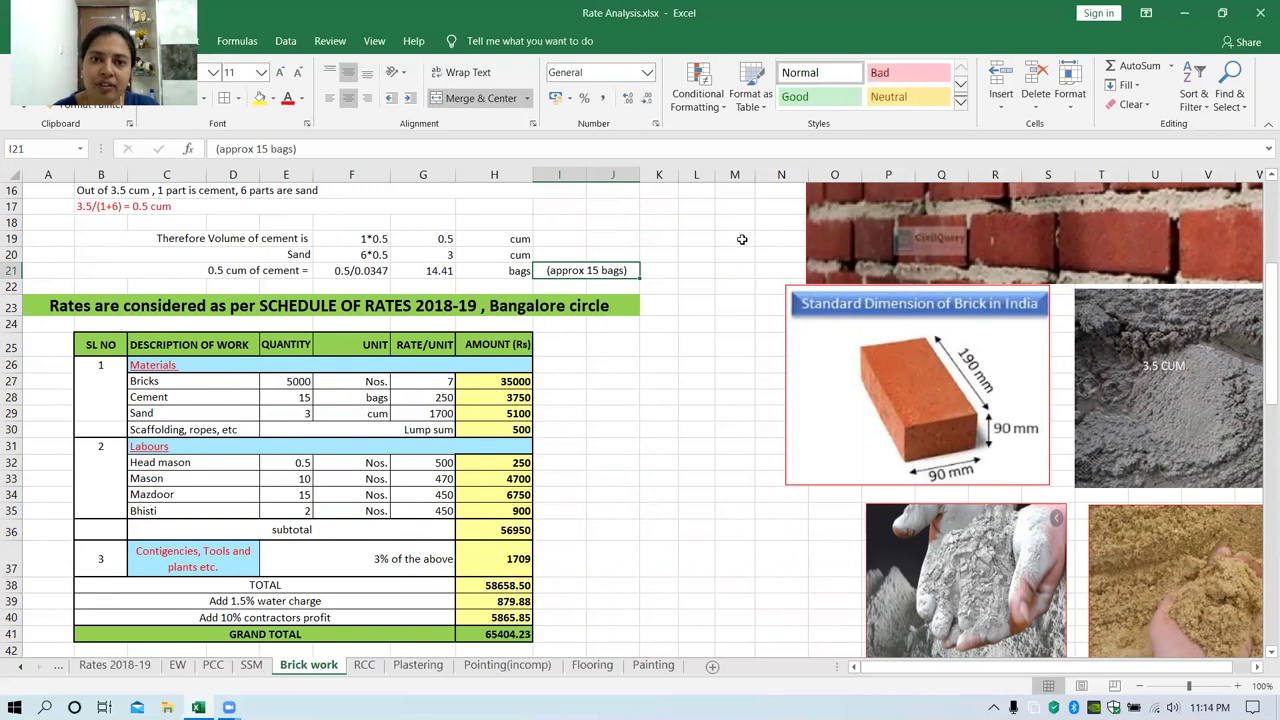
{"action": "left_click", "coordinate": [449, 258]}
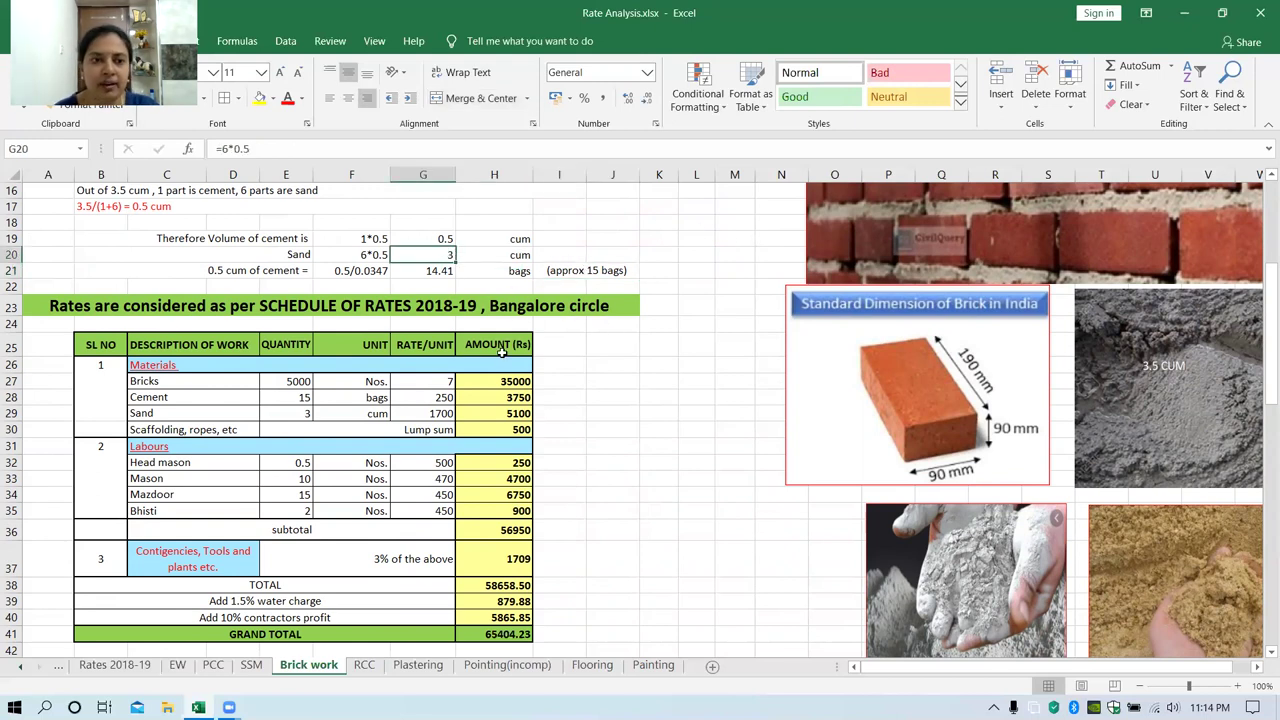
{"action": "scroll", "coordinate": [91, 347], "scroll_direction": "down", "scroll_amount": 2}
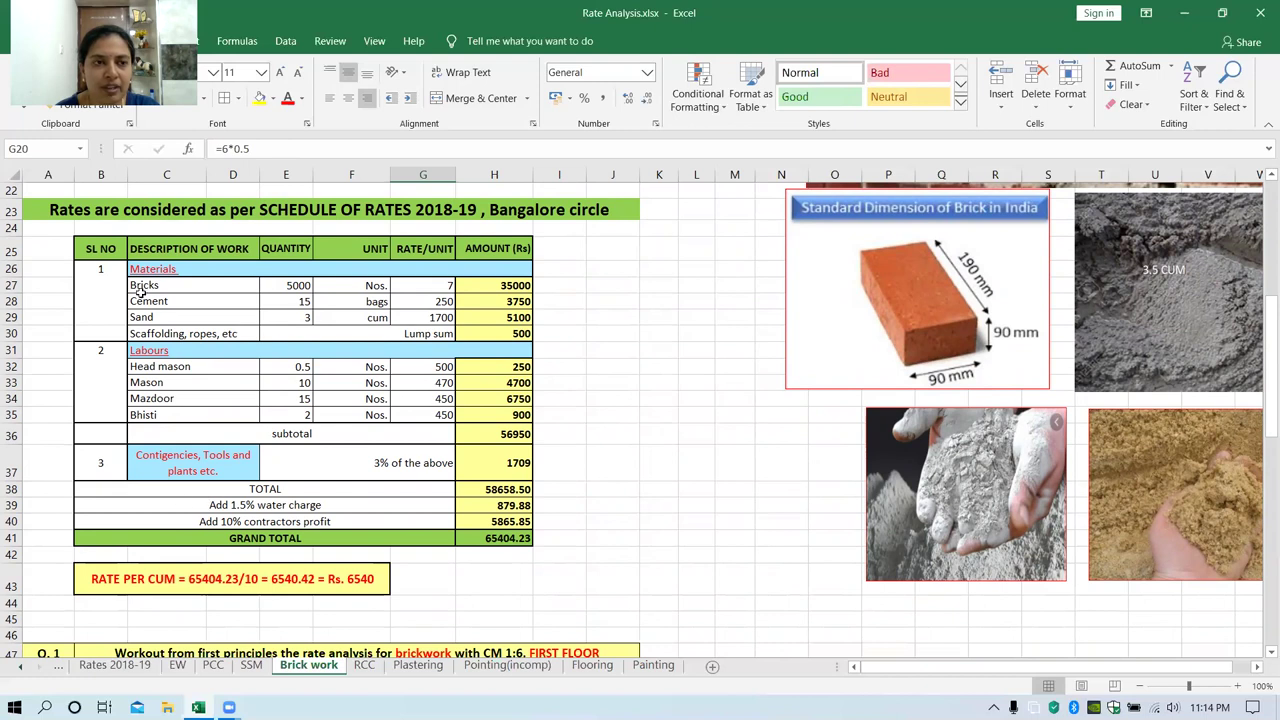
{"action": "left_click", "coordinate": [41, 209]}
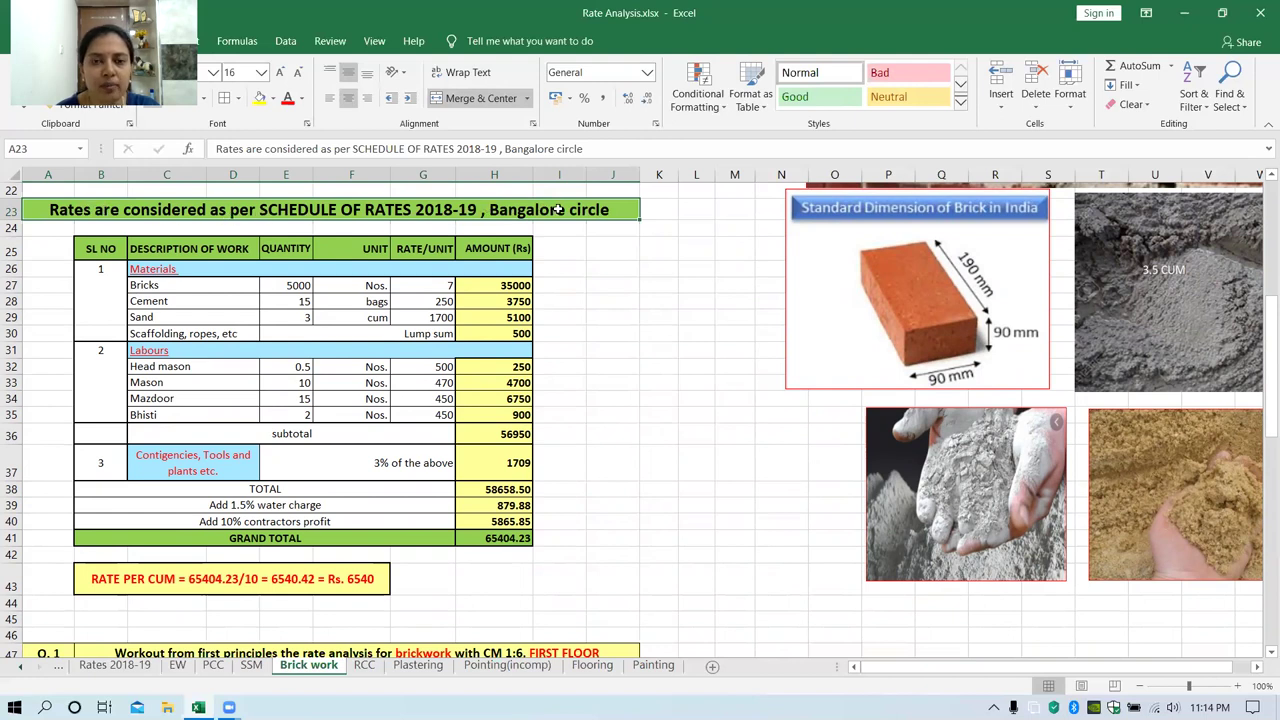
{"action": "left_click", "coordinate": [169, 268]}
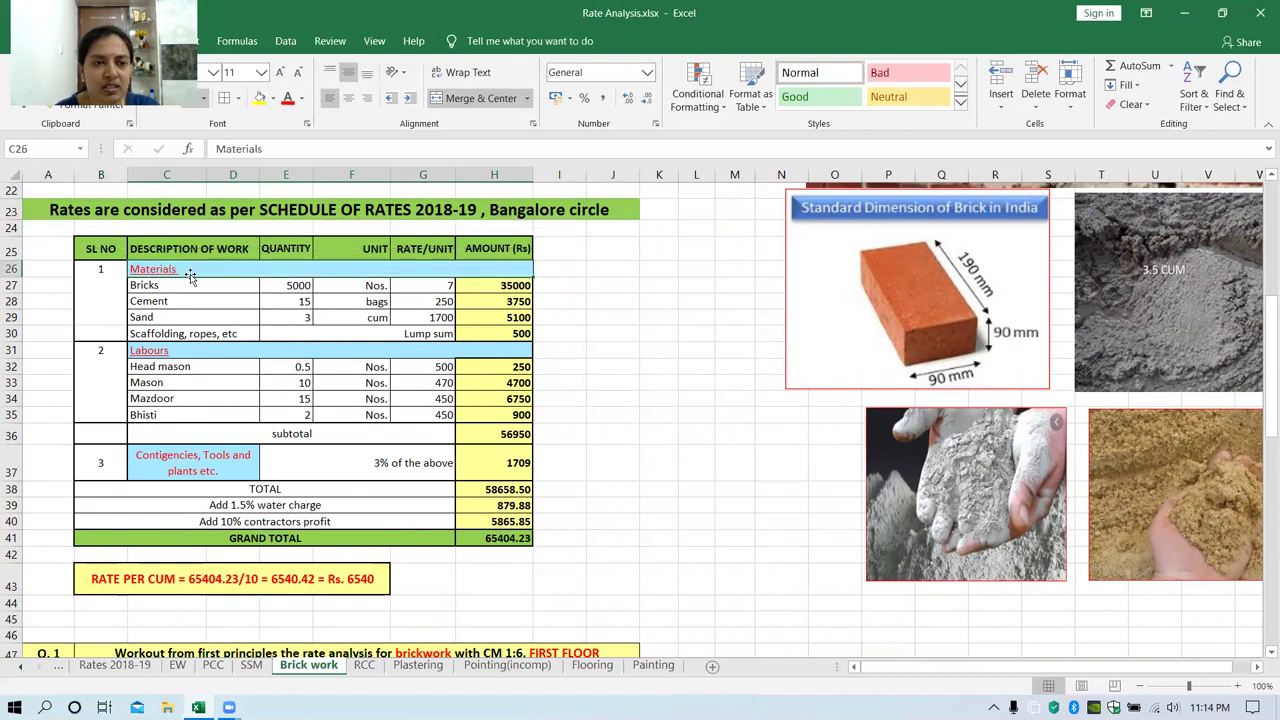
{"action": "left_click", "coordinate": [152, 285]}
{"action": "left_click", "coordinate": [153, 301]}
{"action": "left_click", "coordinate": [157, 317]}
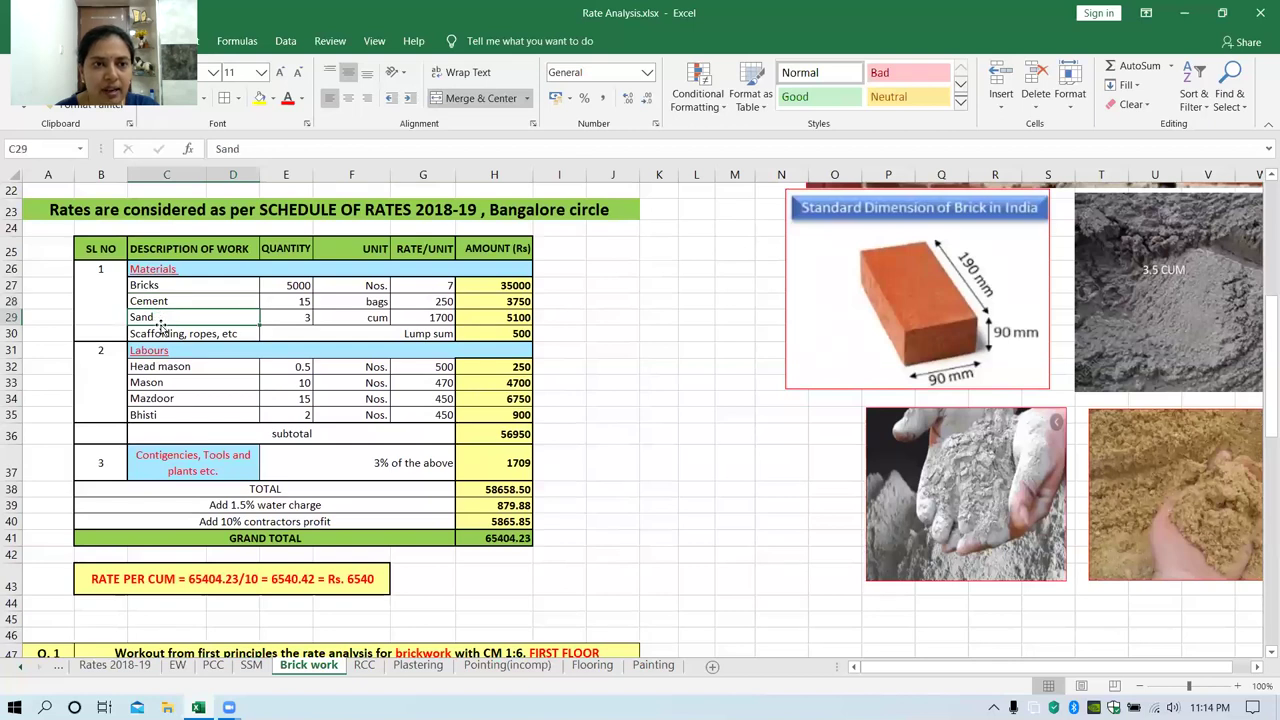
{"action": "left_click", "coordinate": [164, 334]}
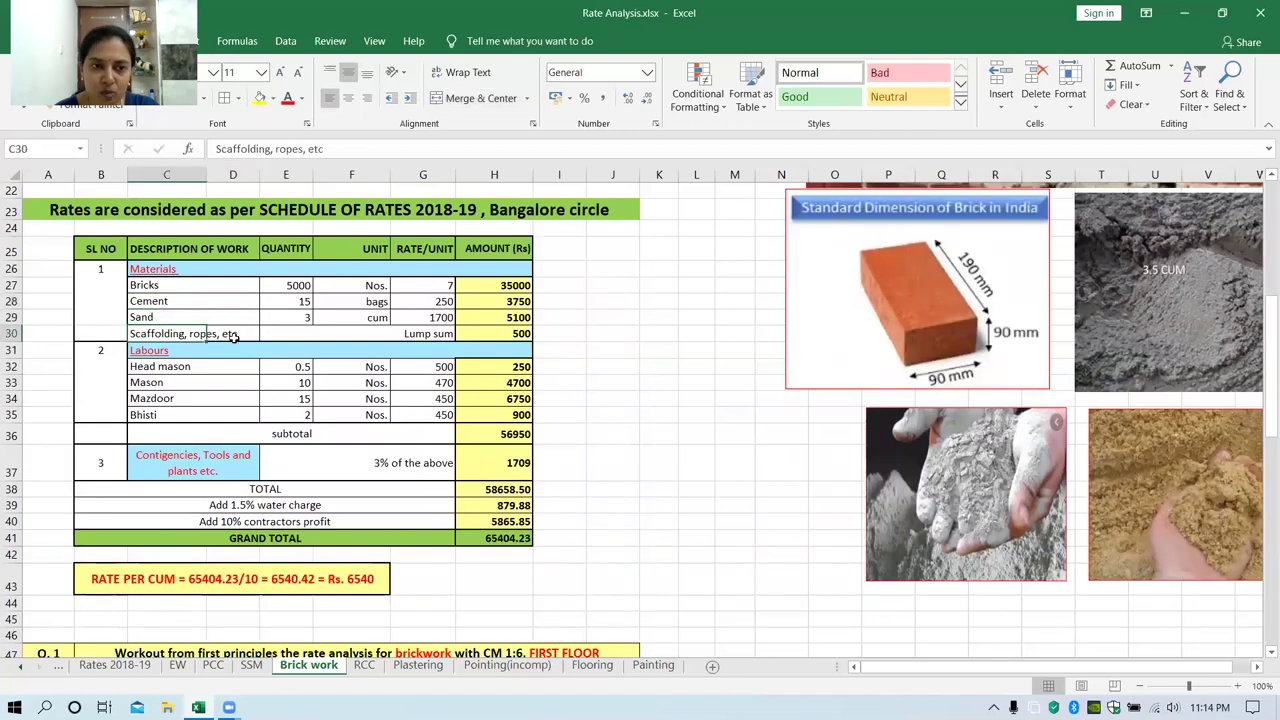
Step: Check the material quantities: 5000 bricks, 15 bags of cement and 3 cum of sand
{"action": "left_click", "coordinate": [213, 287]}
{"action": "left_click", "coordinate": [296, 287]}
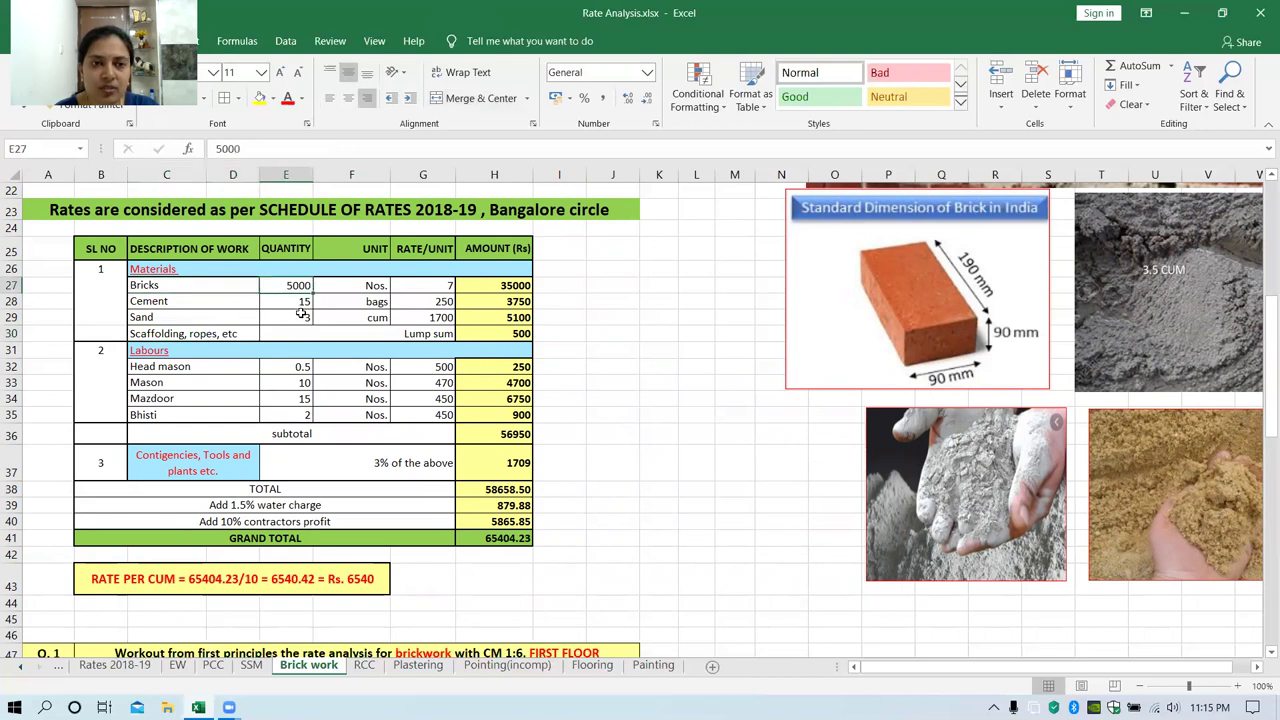
{"action": "left_click", "coordinate": [208, 298]}
{"action": "left_click", "coordinate": [287, 300]}
{"action": "left_click", "coordinate": [219, 318]}
{"action": "left_click", "coordinate": [292, 318]}
{"action": "scroll", "coordinate": [373, 345], "scroll_direction": "up", "scroll_amount": 6}
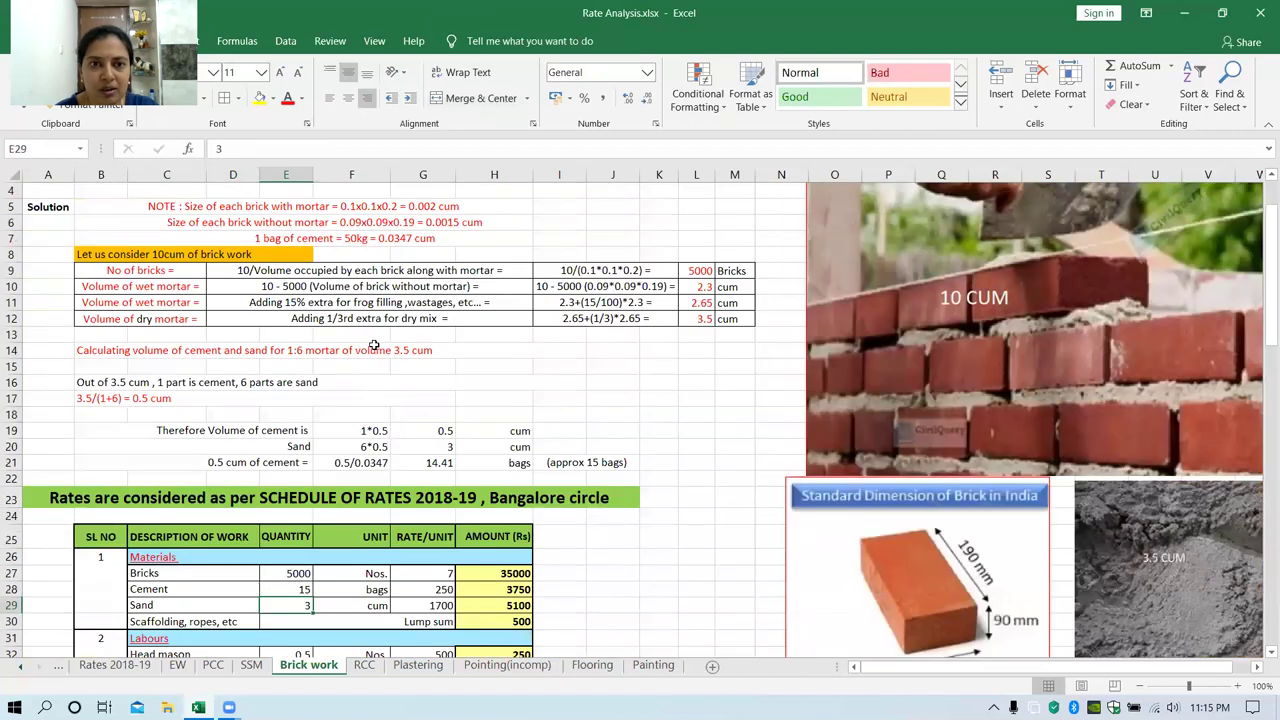
{"action": "scroll", "coordinate": [352, 549], "scroll_direction": "down", "scroll_amount": 4}
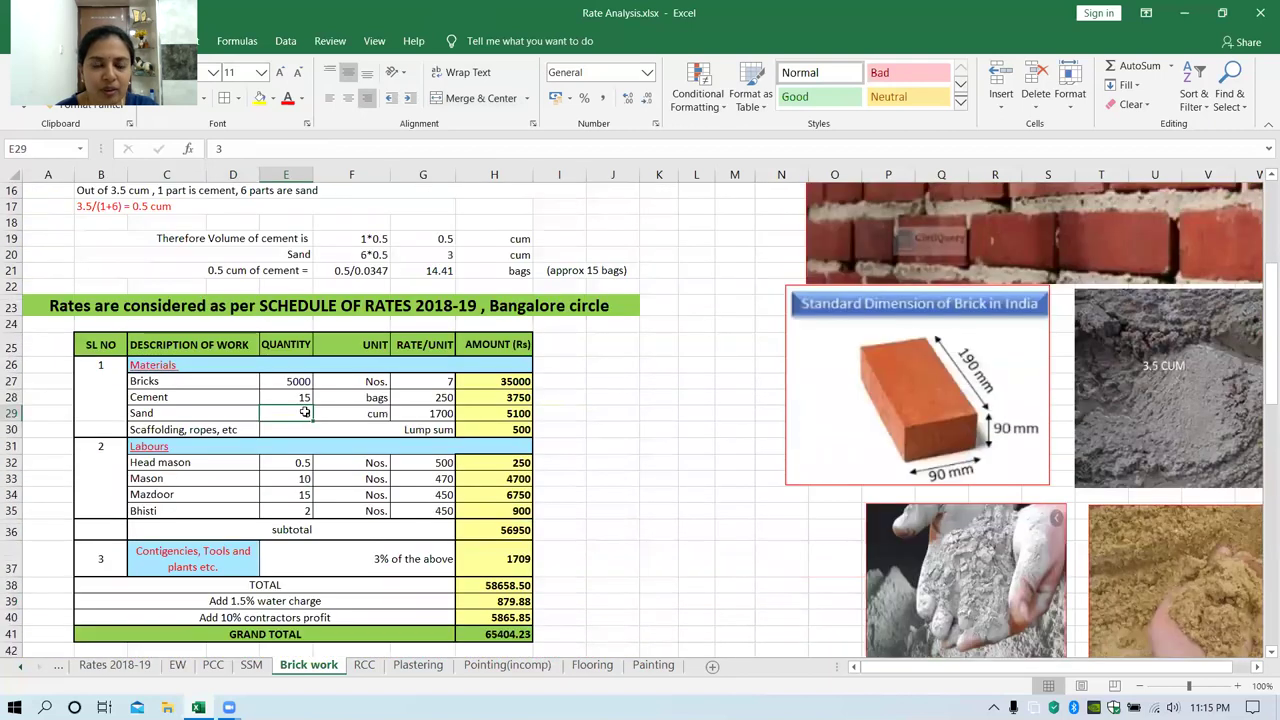
Step: Check the material units and the bricks rate of 7, then go to the Rates 2018-19 sheet
{"action": "left_click_drag", "start_coordinate": [353, 378], "coordinate": [356, 420]}
{"action": "left_click", "coordinate": [423, 381]}
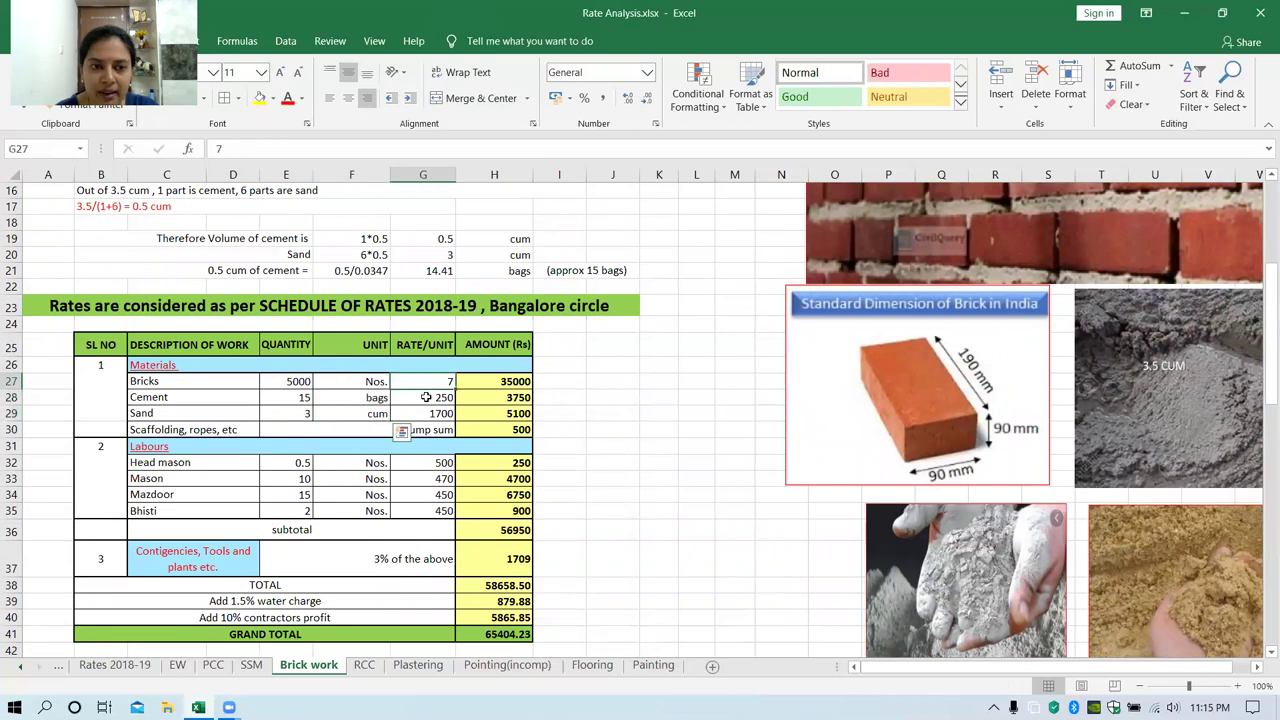
{"action": "left_click_drag", "start_coordinate": [423, 381], "coordinate": [290, 430]}
{"action": "left_click", "coordinate": [426, 381]}
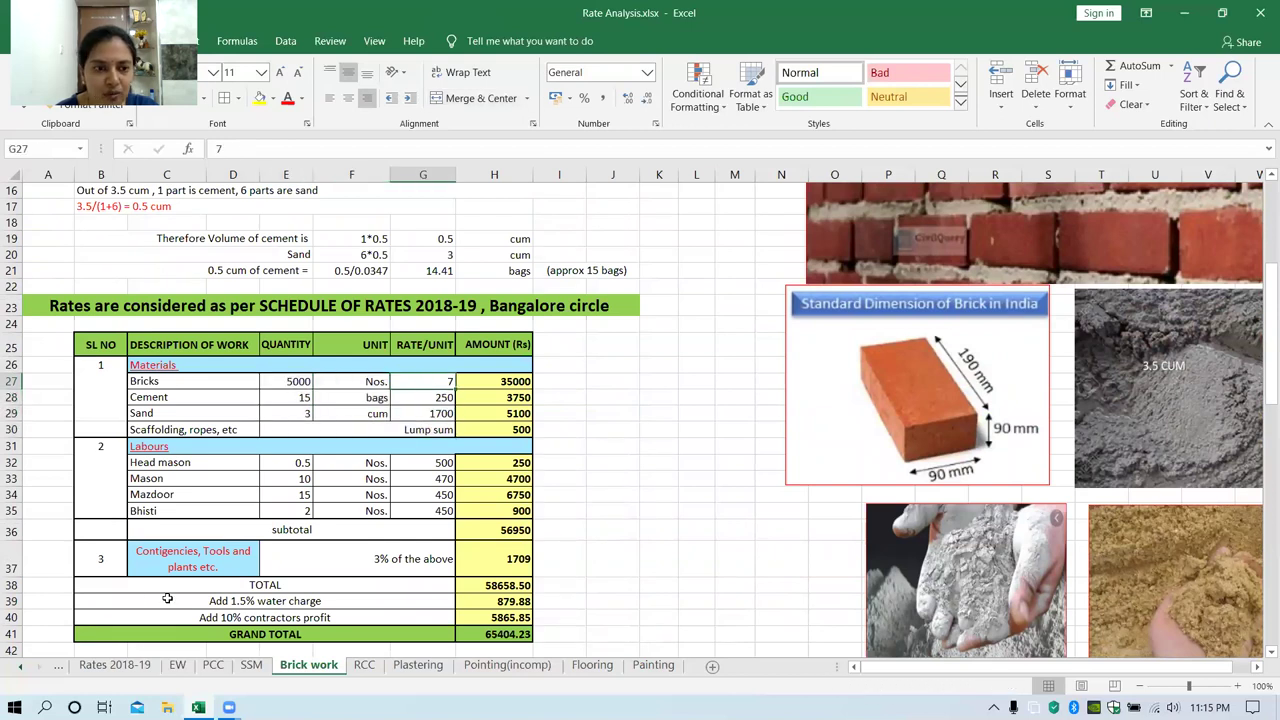
{"action": "left_click", "coordinate": [116, 666]}
{"action": "scroll", "coordinate": [255, 471], "scroll_direction": "up", "scroll_amount": 2}
{"action": "scroll", "coordinate": [255, 471], "scroll_direction": "down", "scroll_amount": 3}
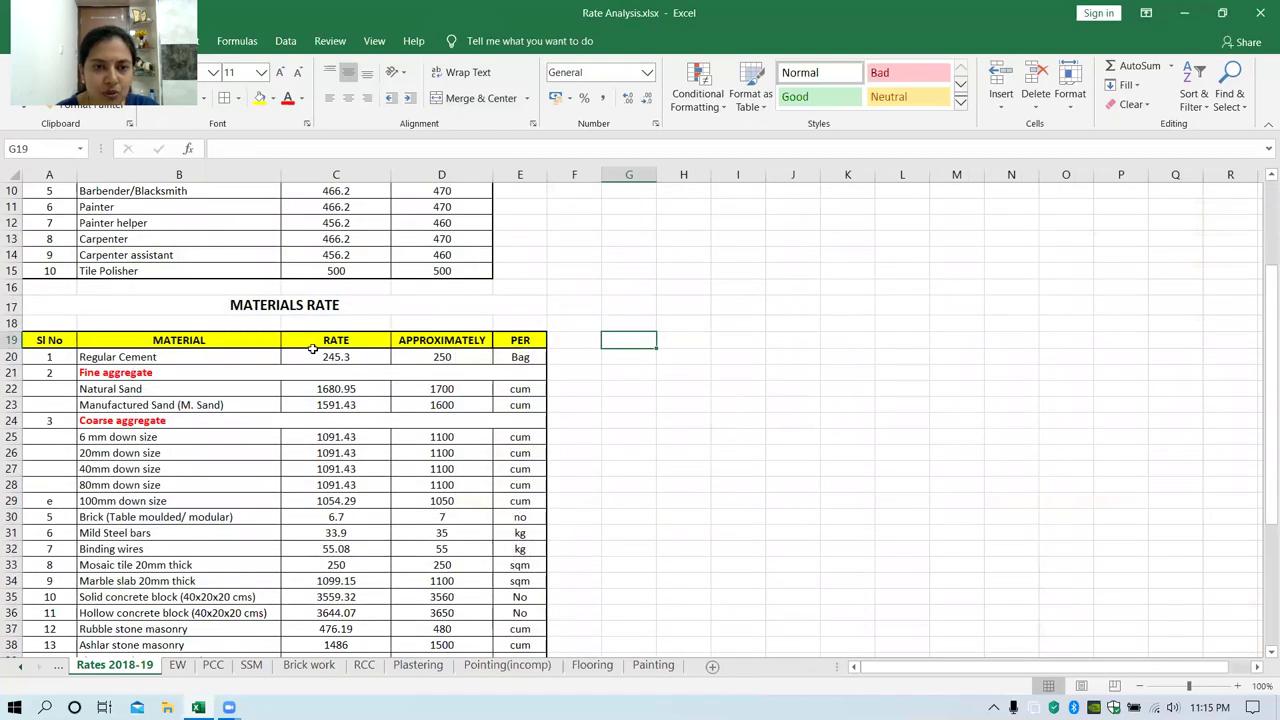
{"action": "left_click", "coordinate": [455, 355]}
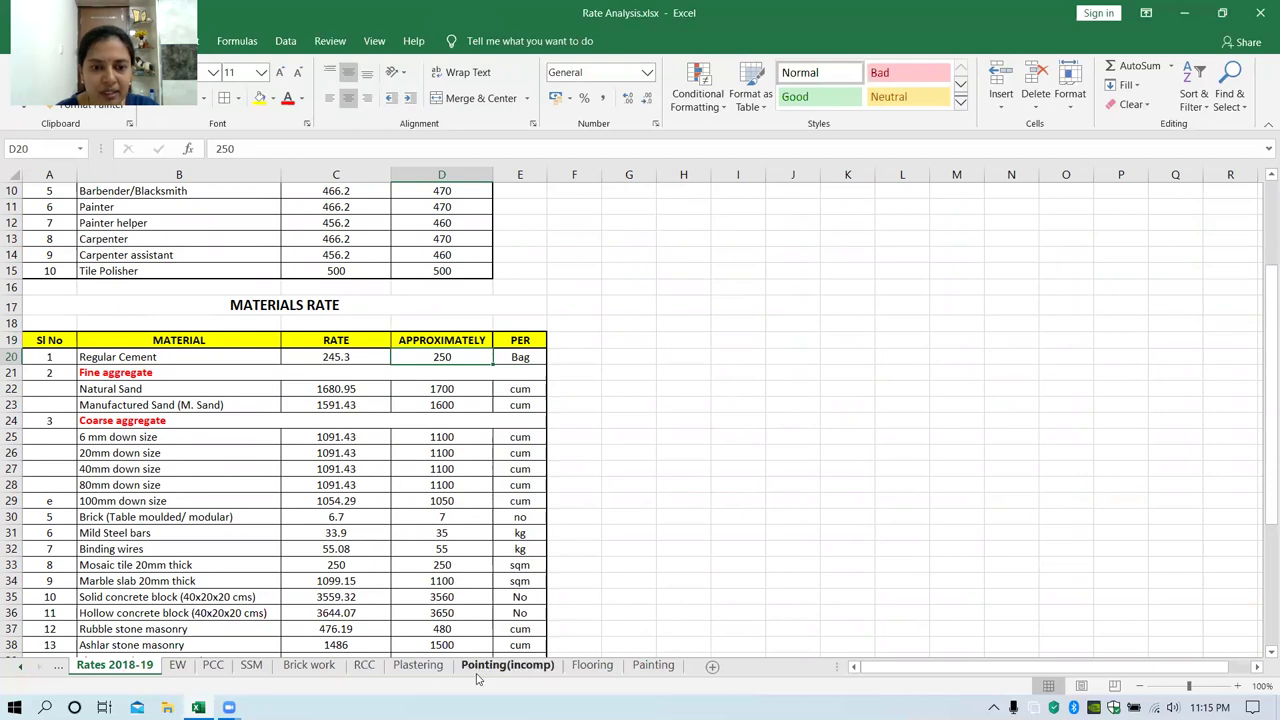
{"action": "left_click", "coordinate": [309, 665]}
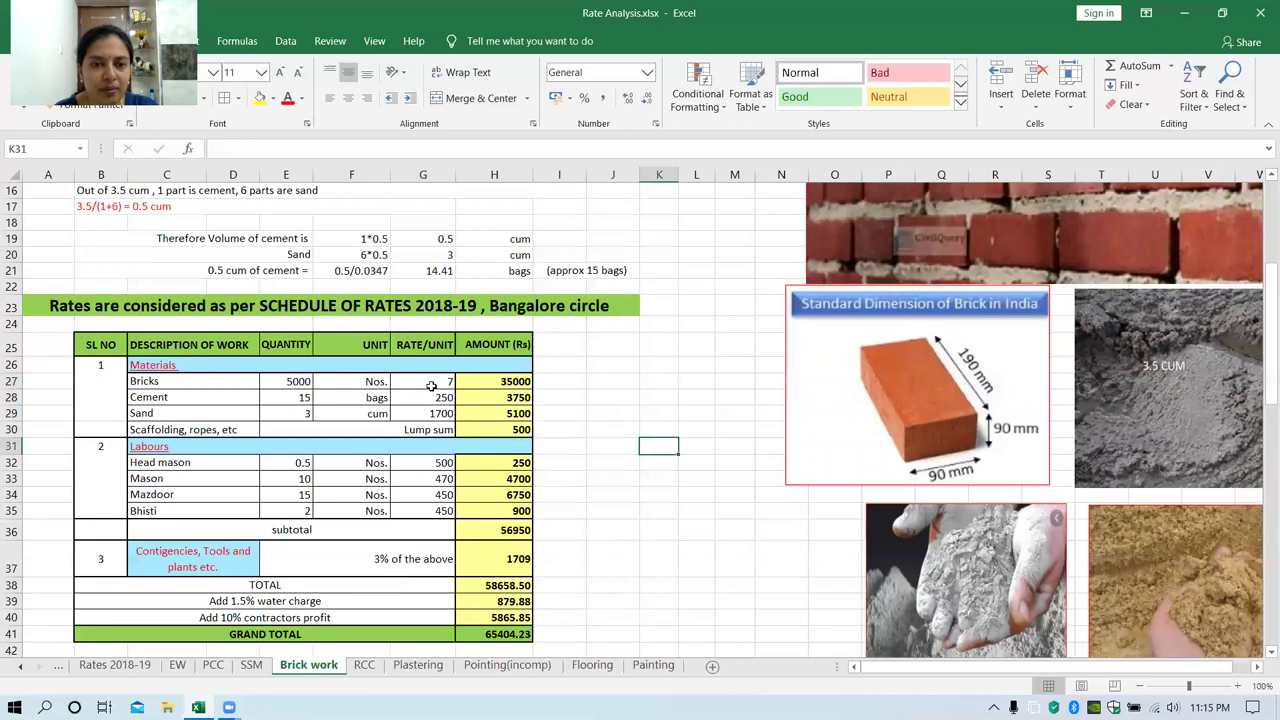
{"action": "left_click_drag", "start_coordinate": [428, 381], "coordinate": [429, 410]}
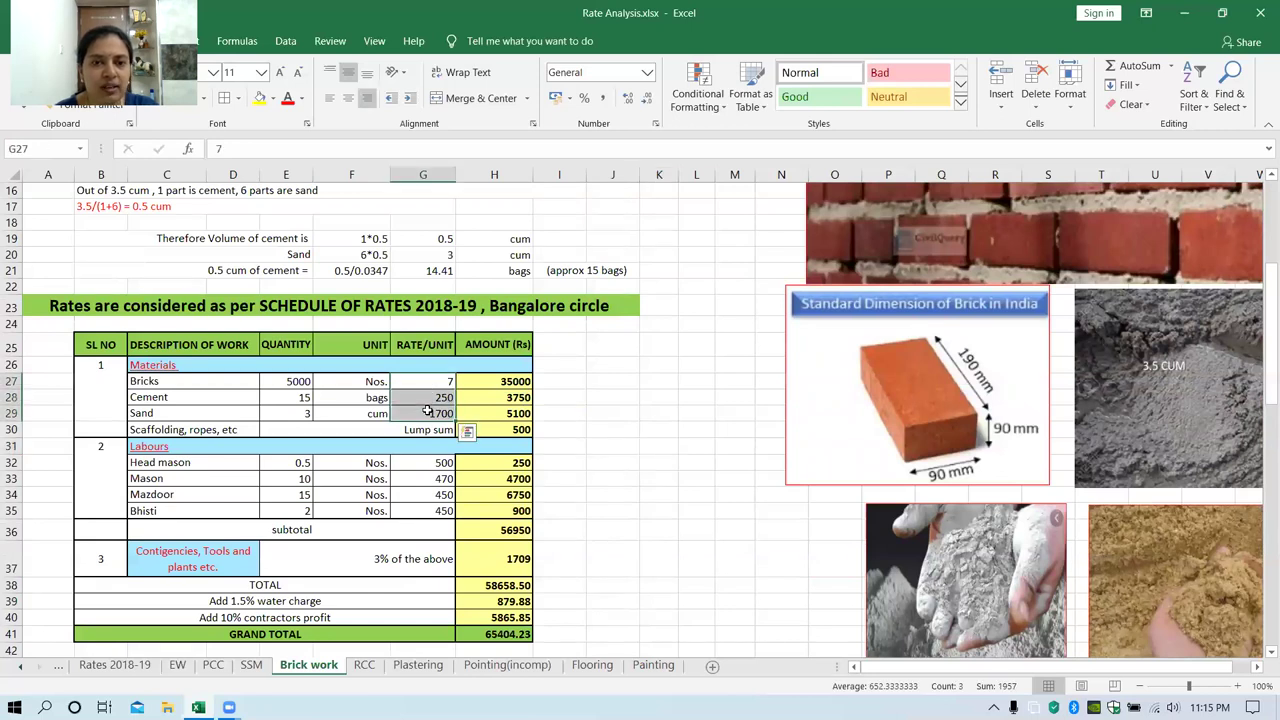
{"action": "left_click", "coordinate": [597, 428]}
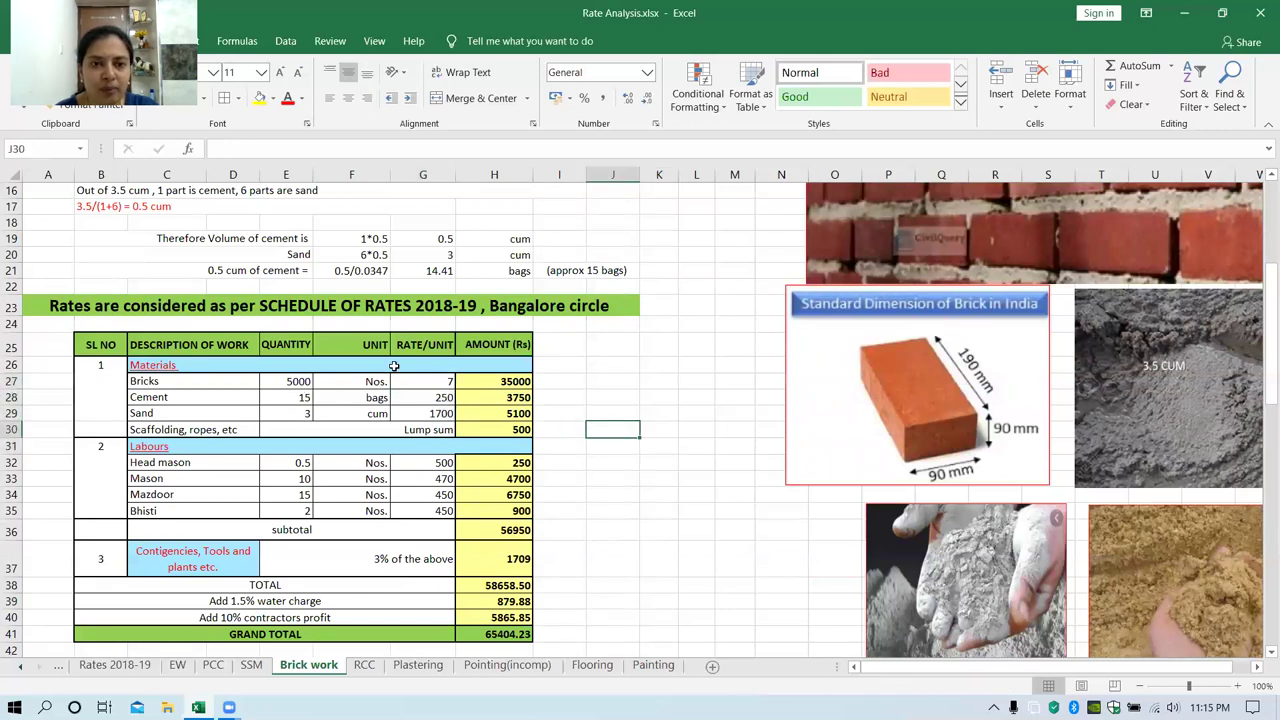
{"action": "left_click_drag", "start_coordinate": [512, 383], "coordinate": [512, 413]}
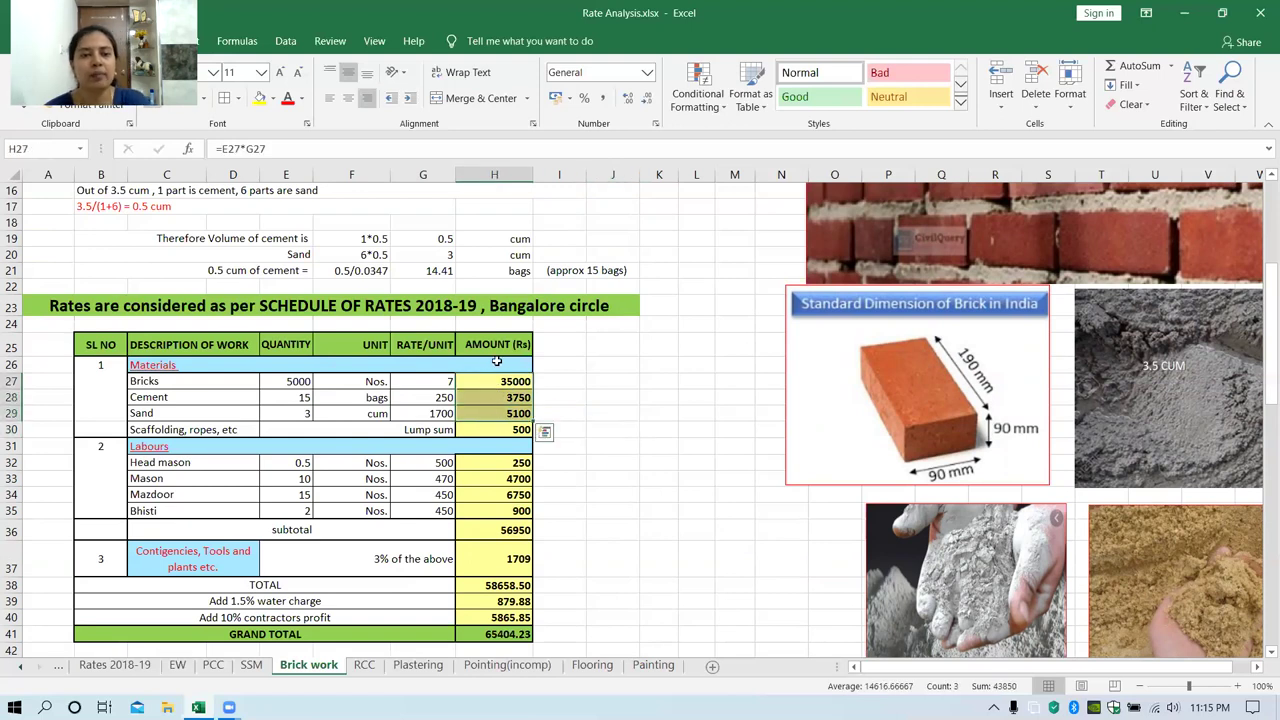
{"action": "left_click", "coordinate": [207, 429]}
{"action": "left_click", "coordinate": [162, 428]}
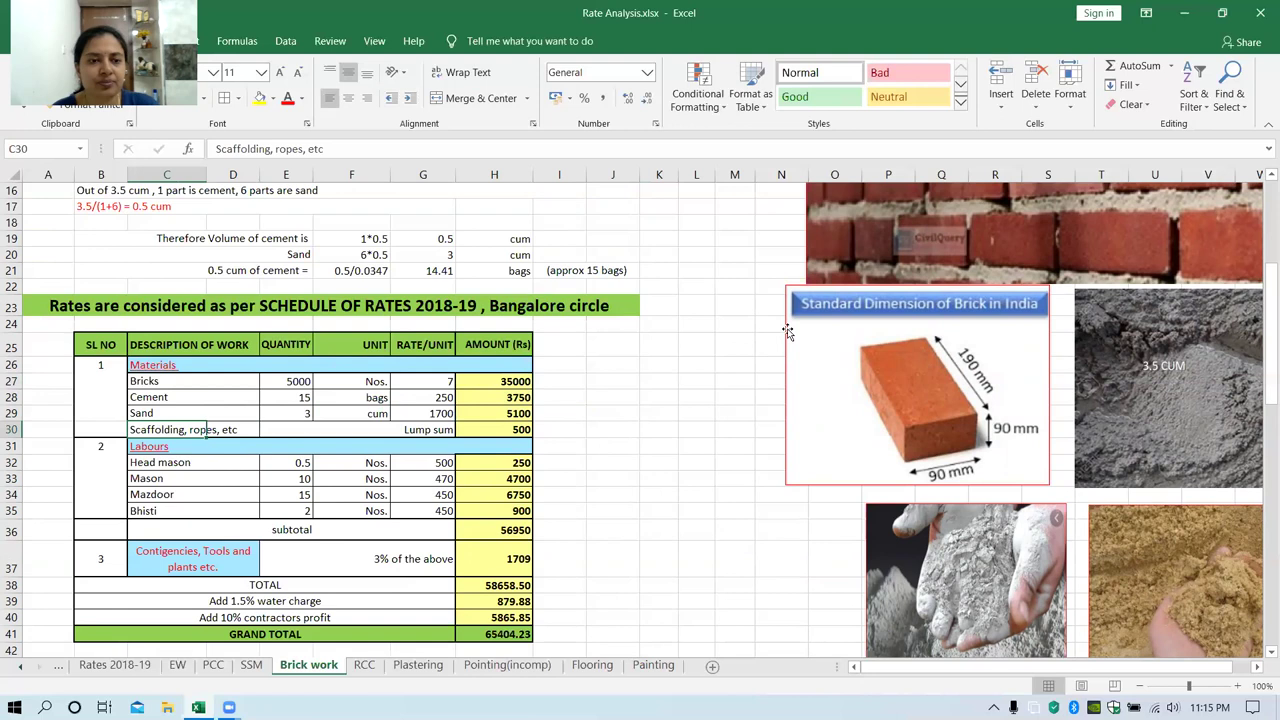
{"action": "left_click", "coordinate": [372, 427]}
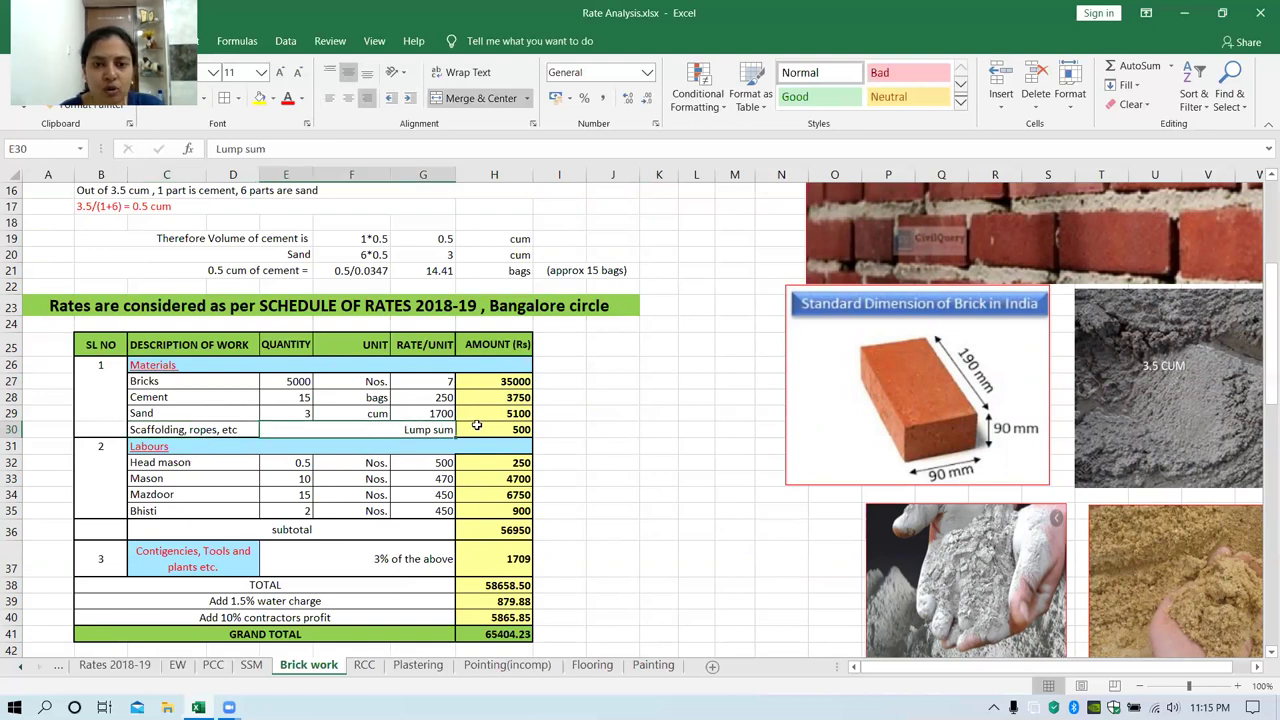
{"action": "left_click", "coordinate": [481, 432]}
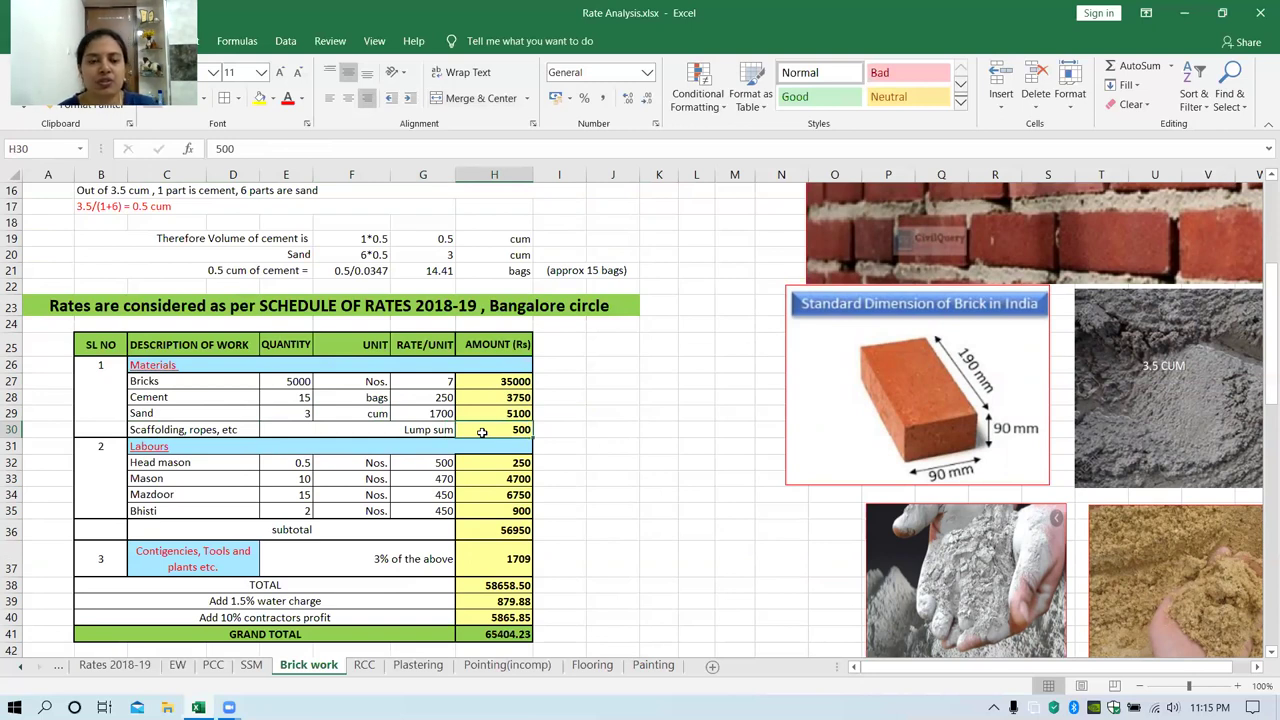
{"action": "left_click", "coordinate": [184, 449]}
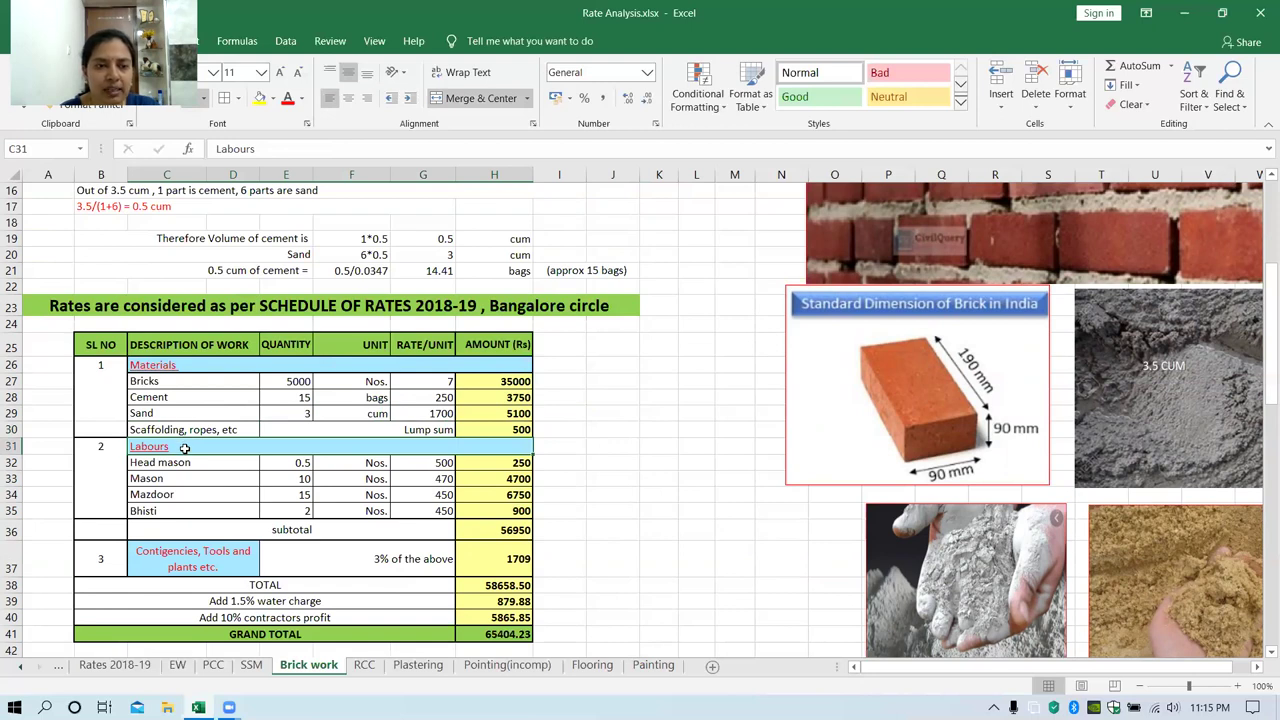
{"action": "left_click", "coordinate": [187, 464]}
{"action": "left_click", "coordinate": [183, 481]}
{"action": "left_click", "coordinate": [184, 492]}
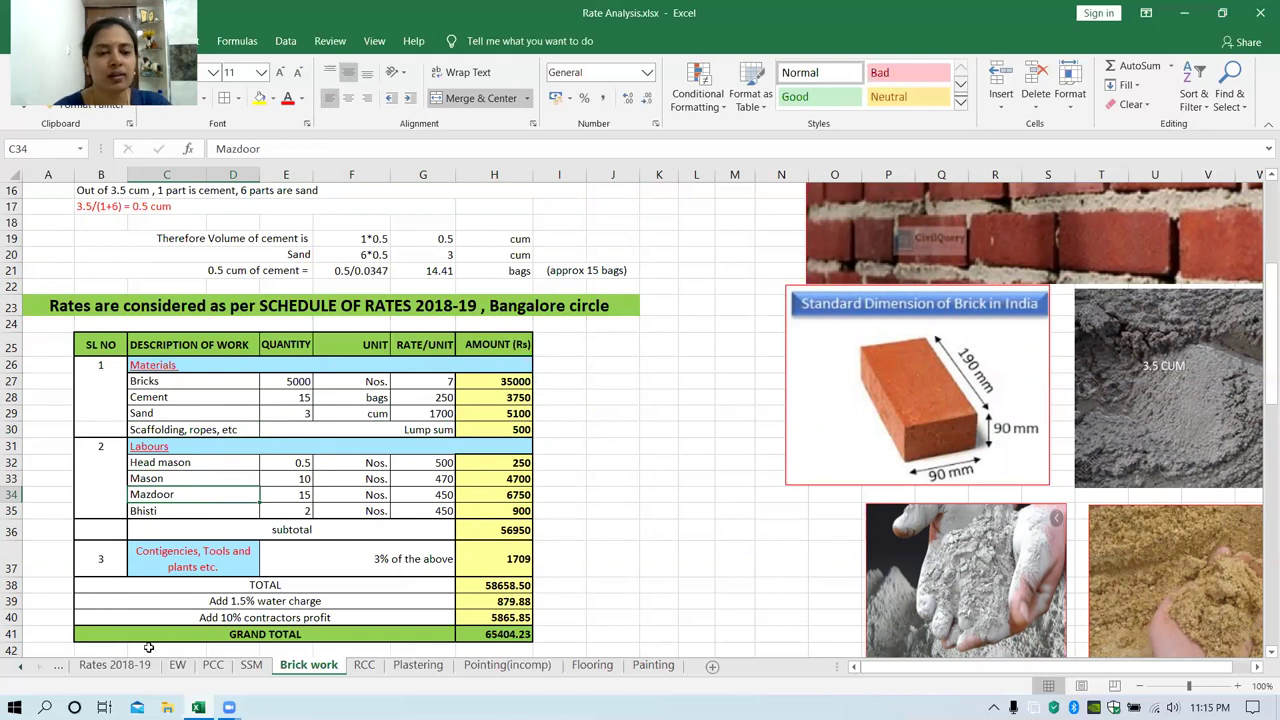
{"action": "left_click", "coordinate": [20, 666]}
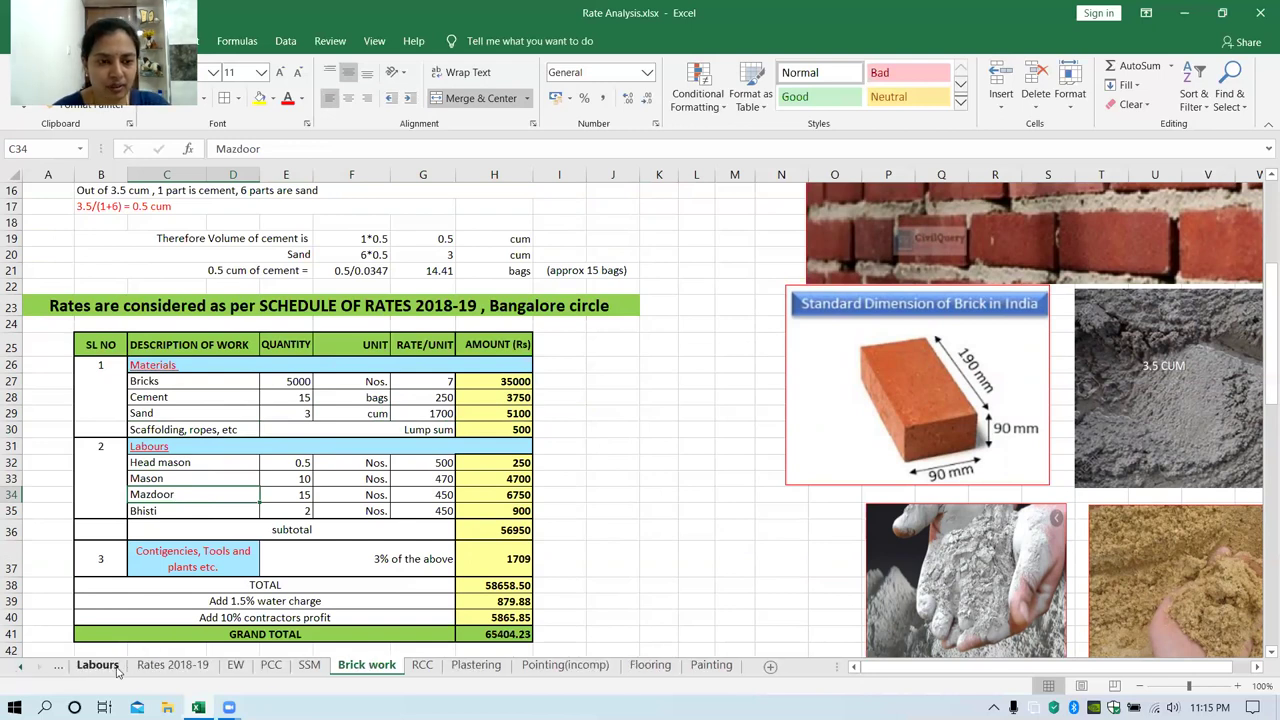
{"action": "left_click", "coordinate": [100, 666]}
{"action": "scroll", "coordinate": [142, 378], "scroll_direction": "up", "scroll_amount": 8}
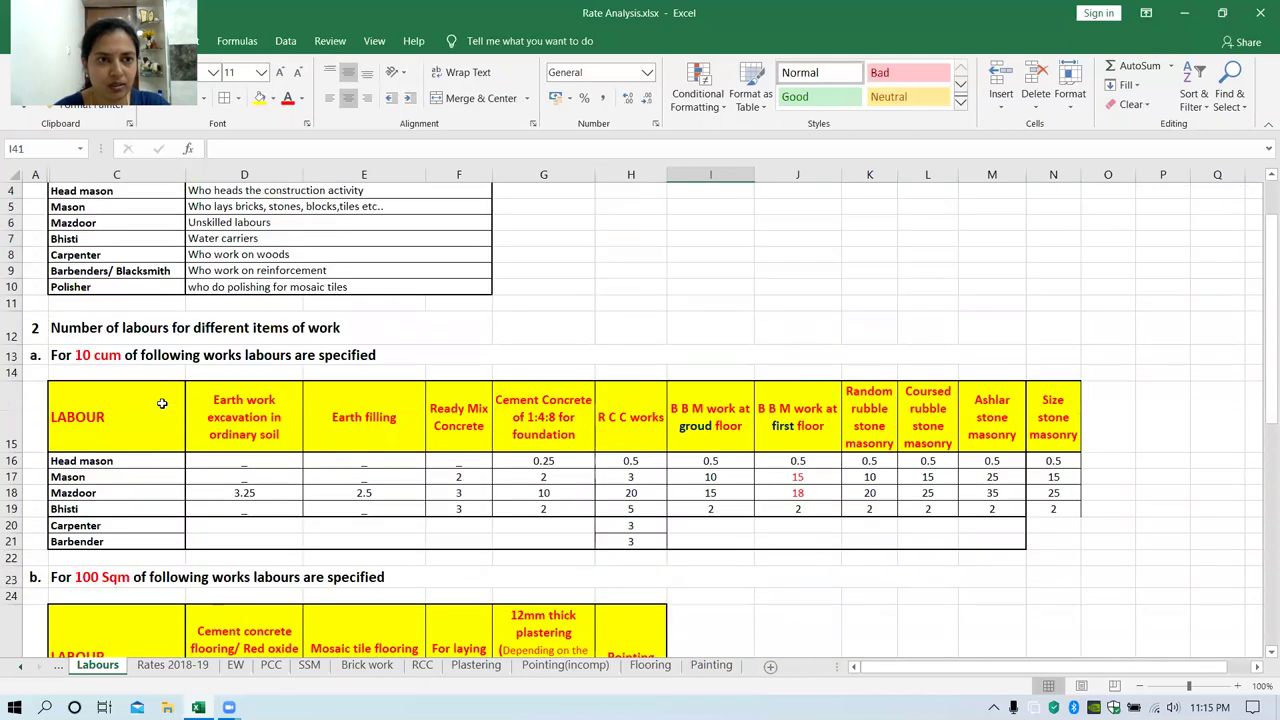
{"action": "scroll", "coordinate": [162, 403], "scroll_direction": "down", "scroll_amount": 1}
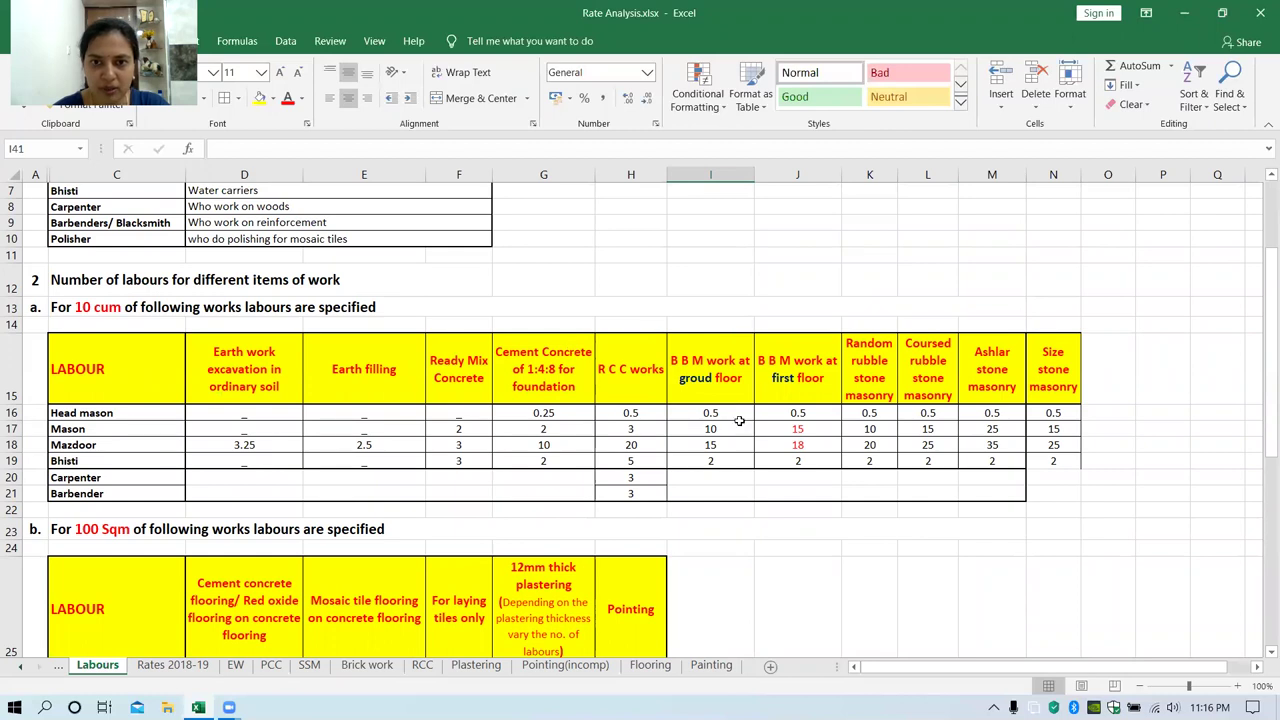
{"action": "left_click_drag", "start_coordinate": [735, 410], "coordinate": [712, 460]}
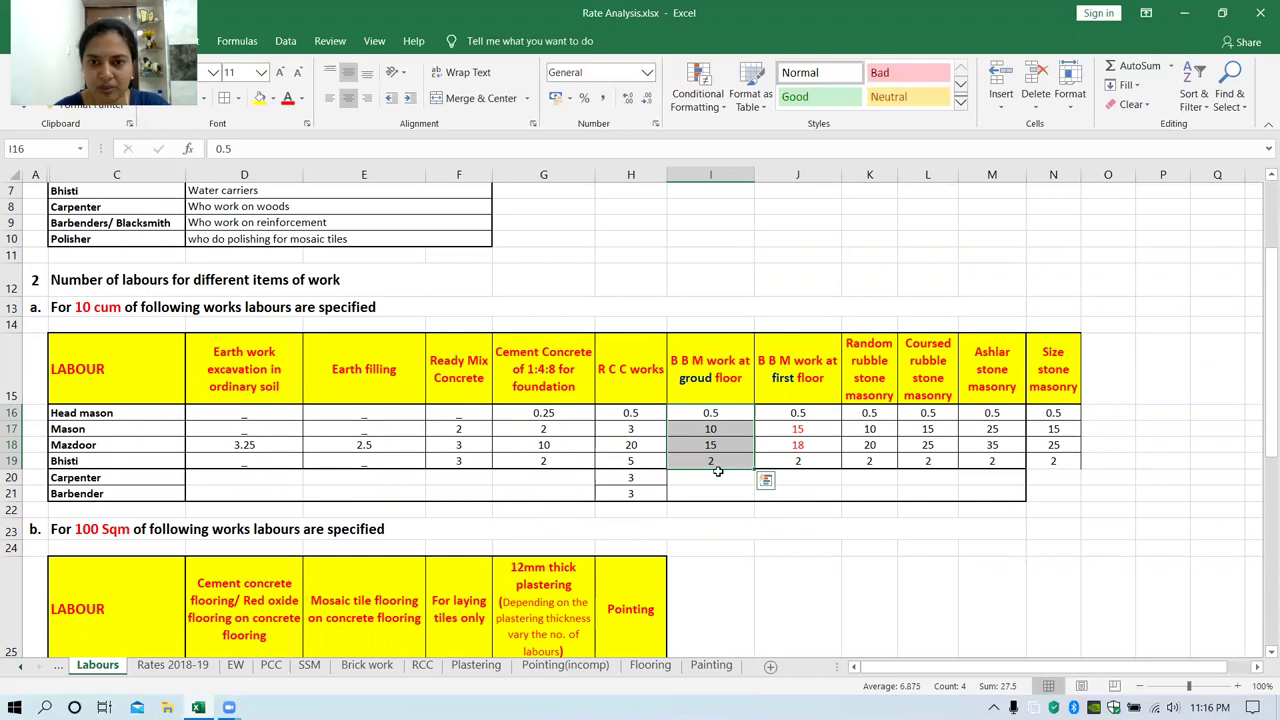
{"action": "left_click_drag", "start_coordinate": [790, 410], "coordinate": [792, 465]}
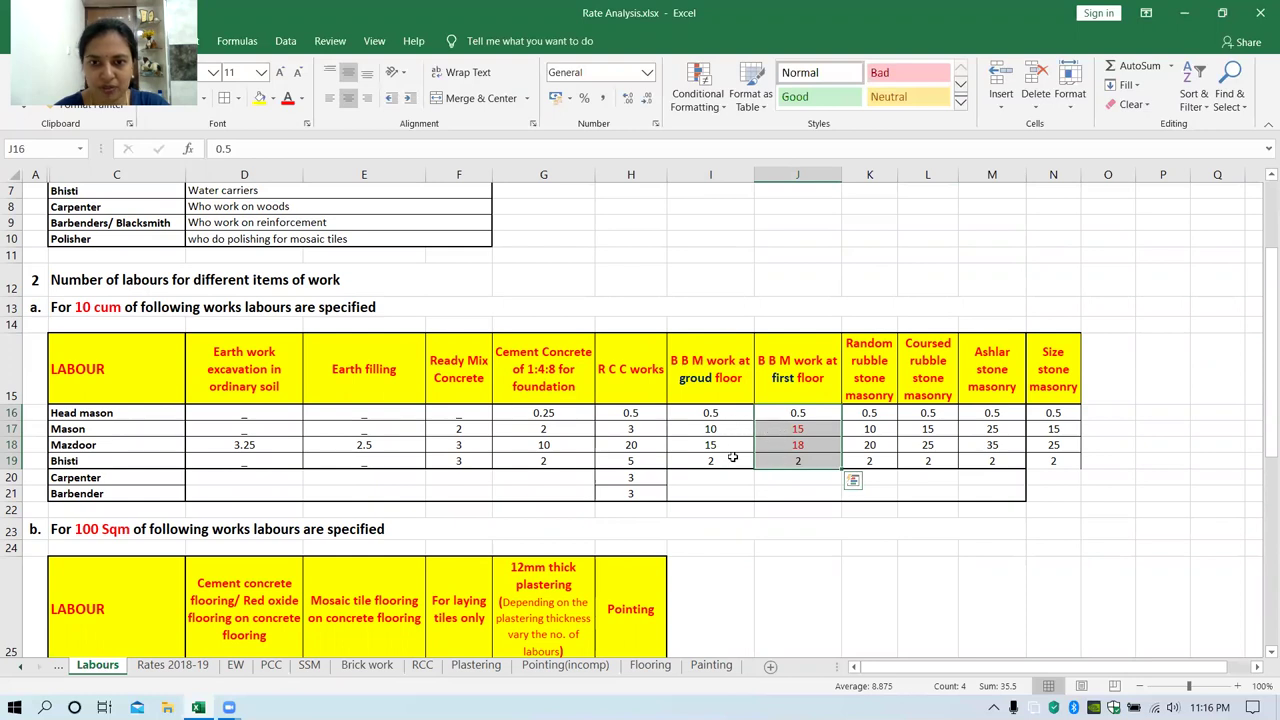
{"action": "left_click_drag", "start_coordinate": [733, 412], "coordinate": [735, 458]}
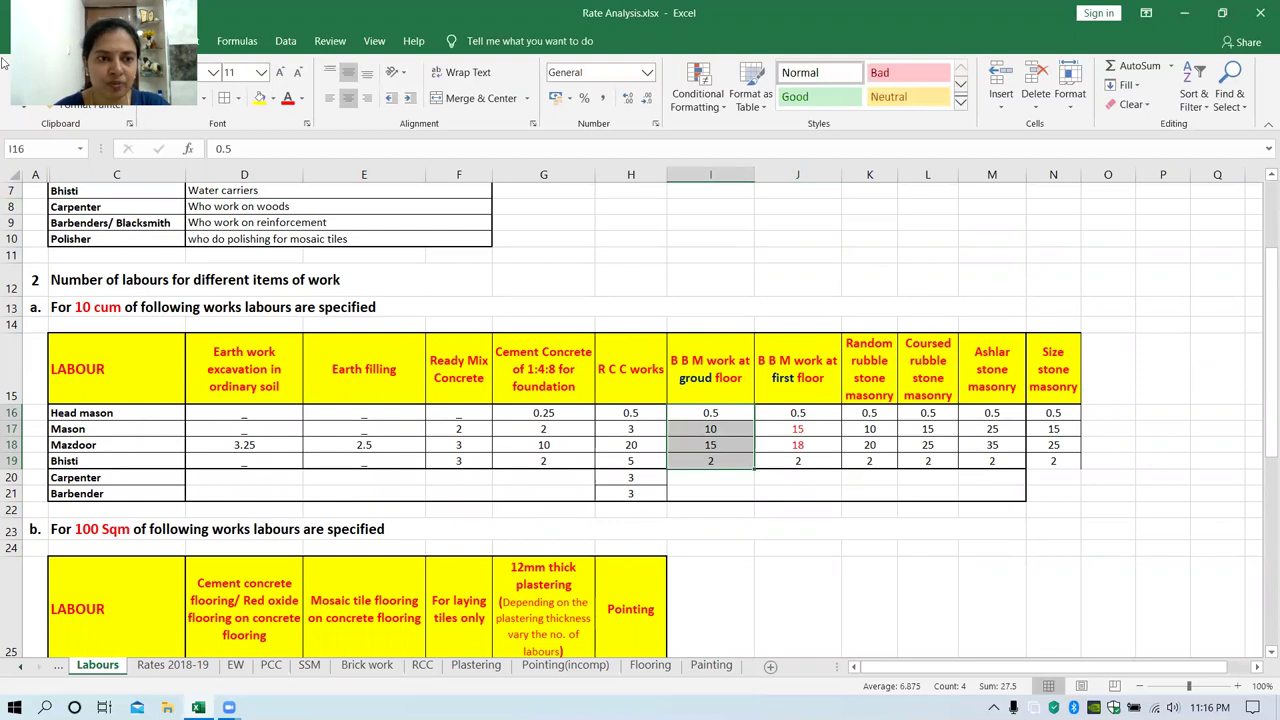
{"action": "left_click", "coordinate": [367, 665]}
{"action": "left_click_drag", "start_coordinate": [277, 461], "coordinate": [288, 510]}
{"action": "left_click", "coordinate": [288, 510]}
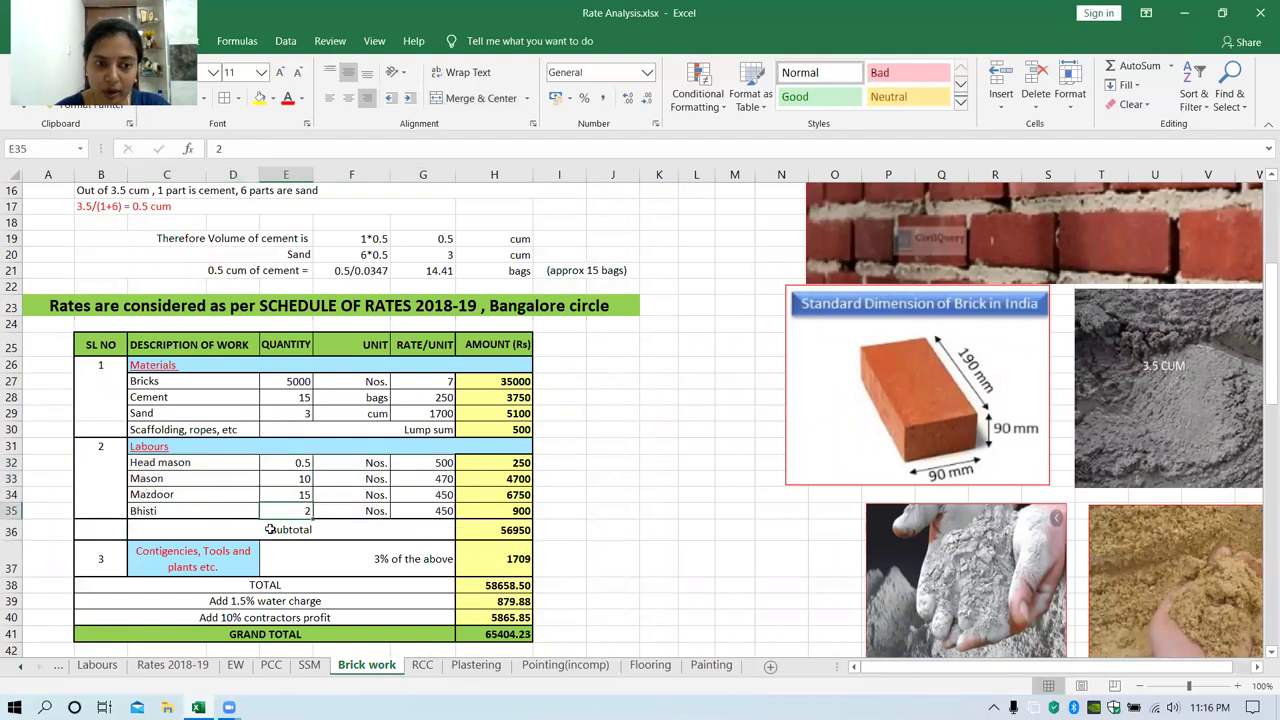
{"action": "left_click", "coordinate": [97, 665]}
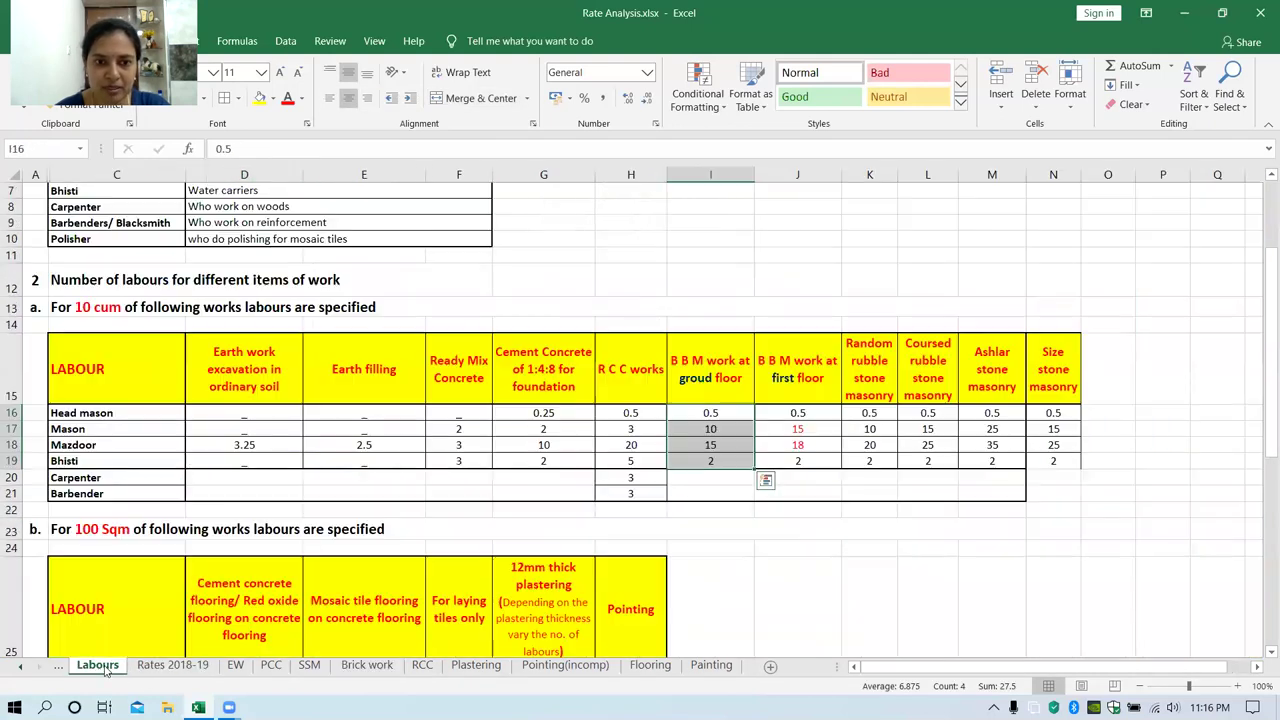
{"action": "left_click", "coordinate": [367, 665]}
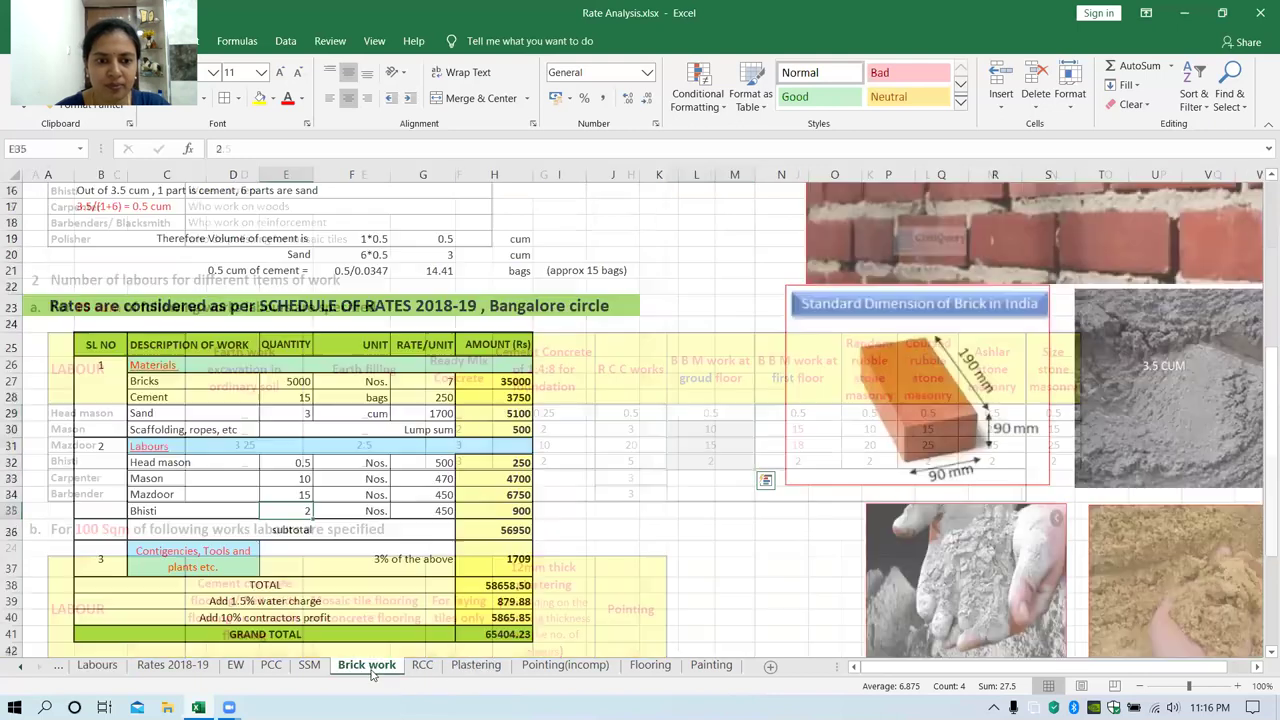
{"action": "left_click", "coordinate": [600, 430]}
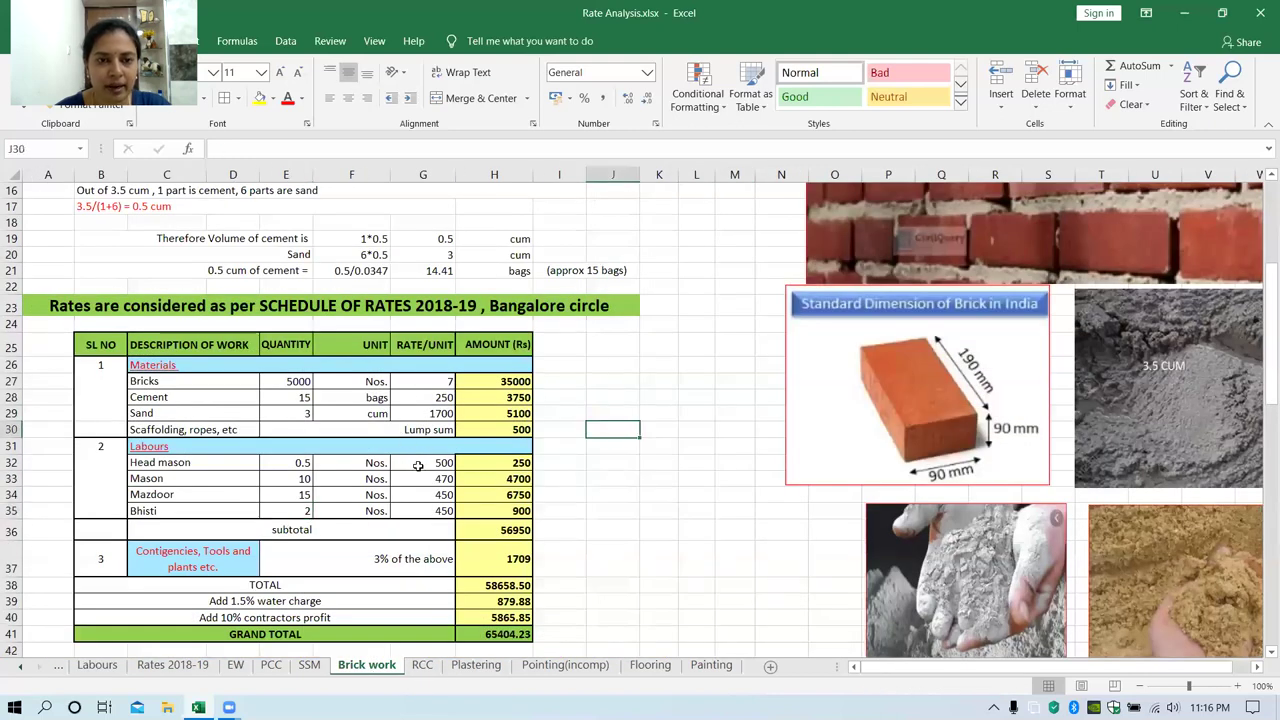
{"action": "left_click_drag", "start_coordinate": [418, 466], "coordinate": [425, 511]}
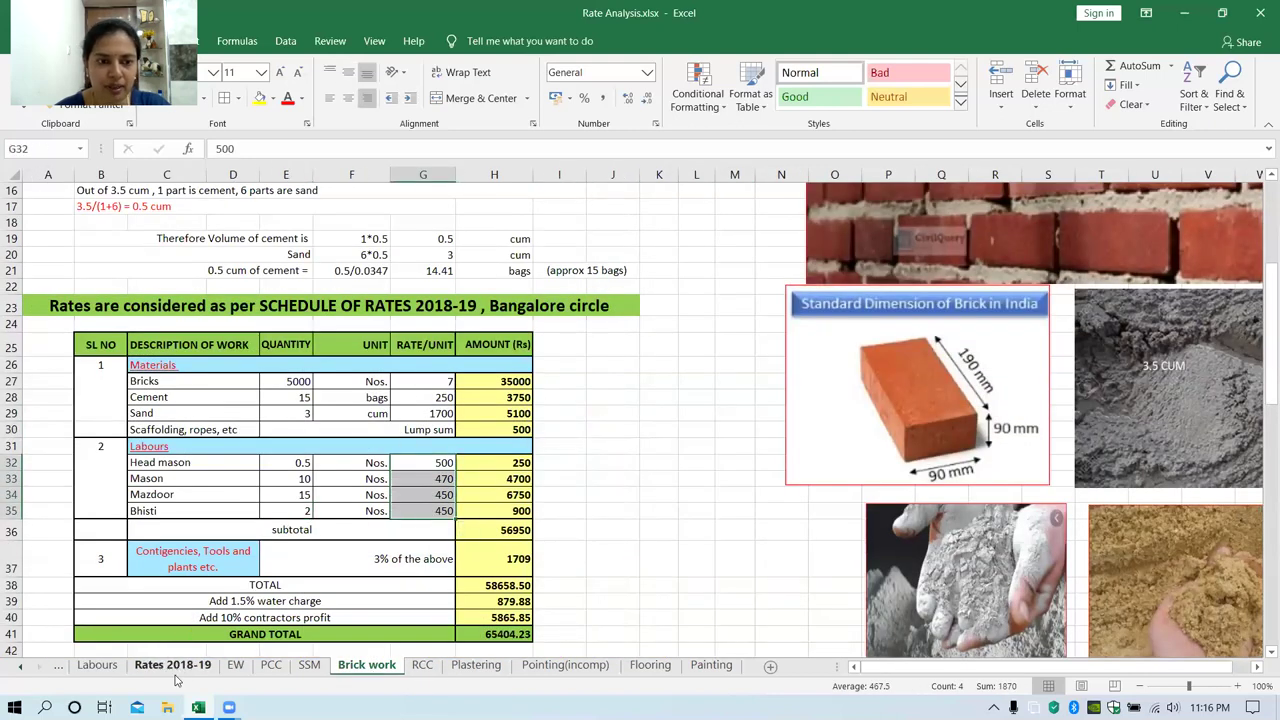
{"action": "left_click", "coordinate": [172, 665]}
{"action": "scroll", "coordinate": [453, 404], "scroll_direction": "up", "scroll_amount": 3}
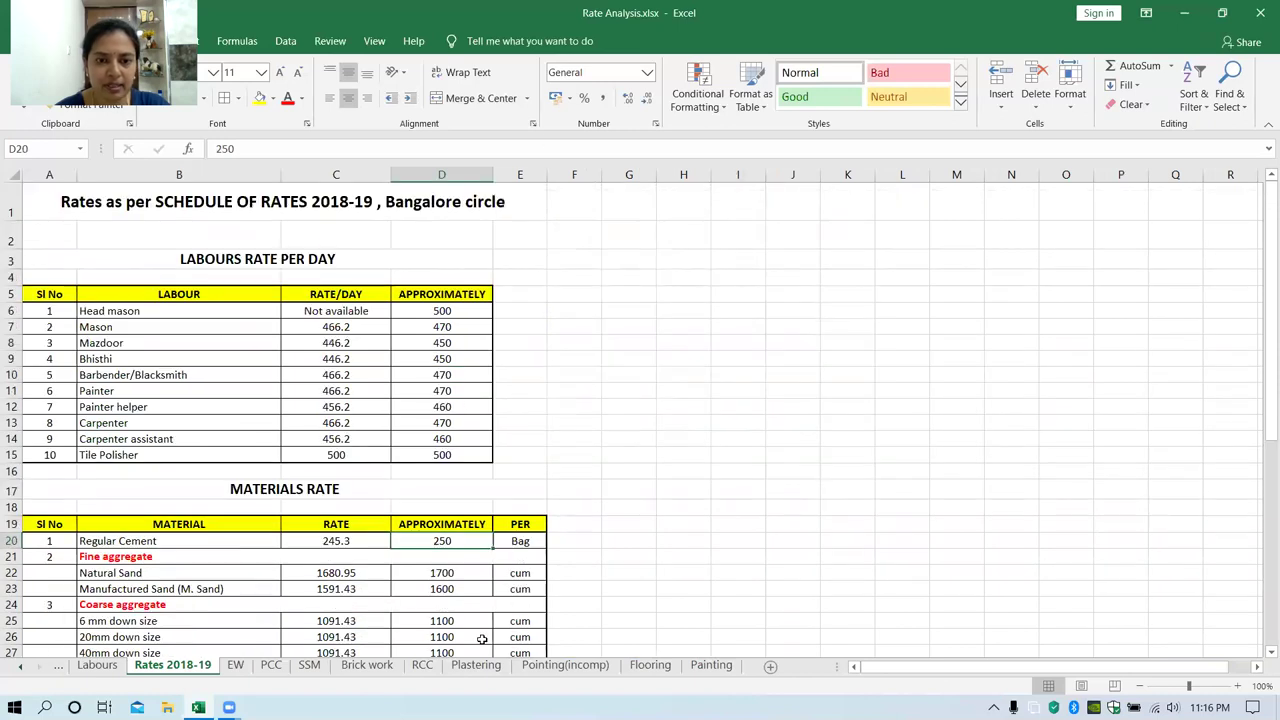
{"action": "left_click", "coordinate": [367, 665]}
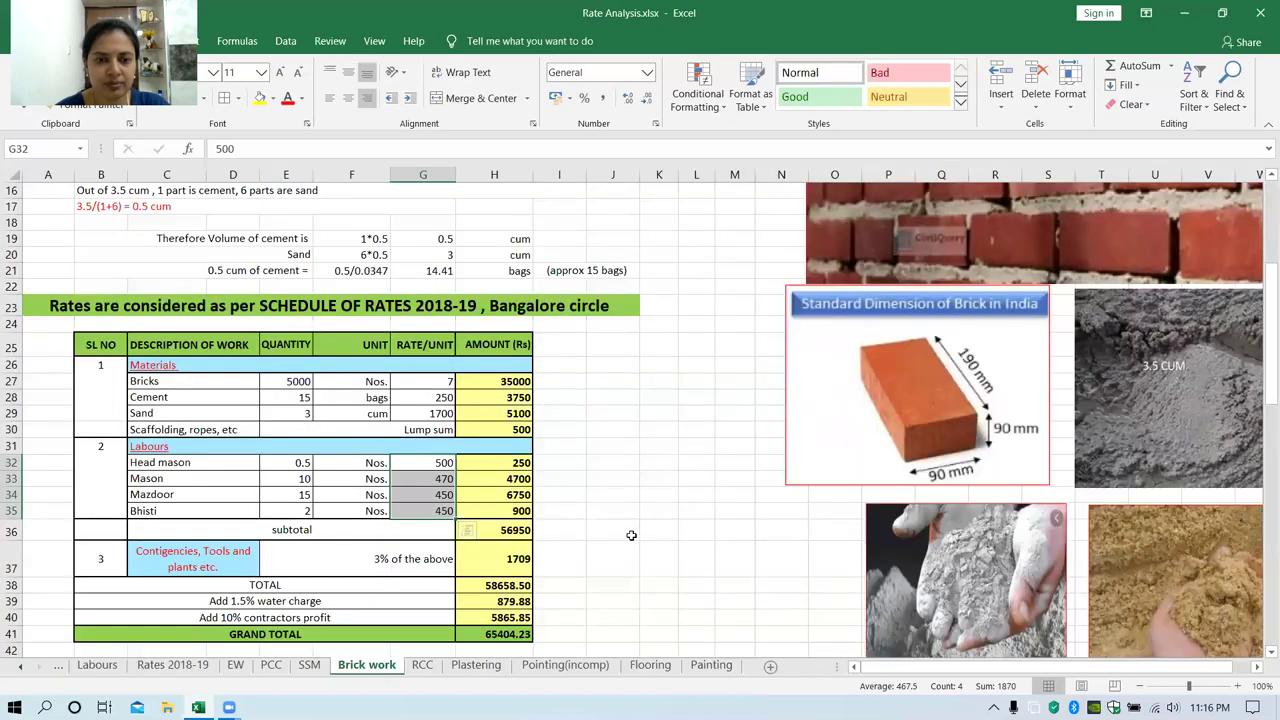
{"action": "scroll", "coordinate": [631, 535], "scroll_direction": "down", "scroll_amount": 2}
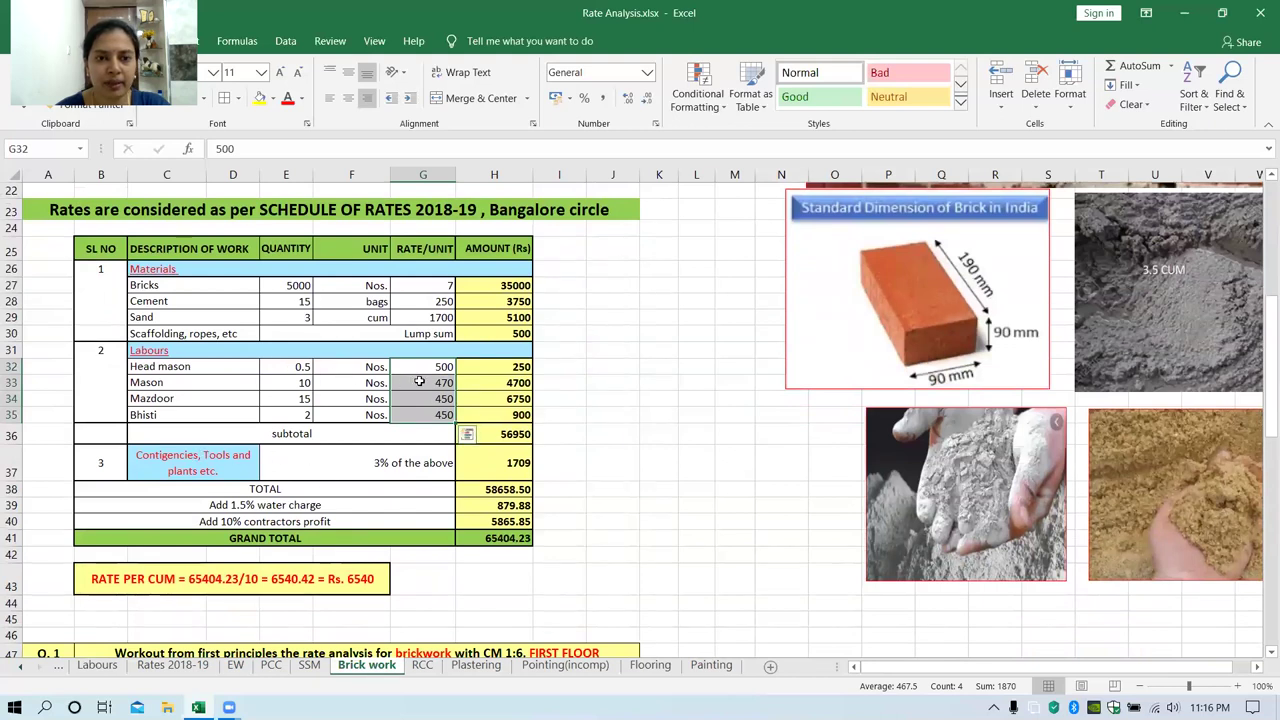
{"action": "left_click", "coordinate": [656, 414]}
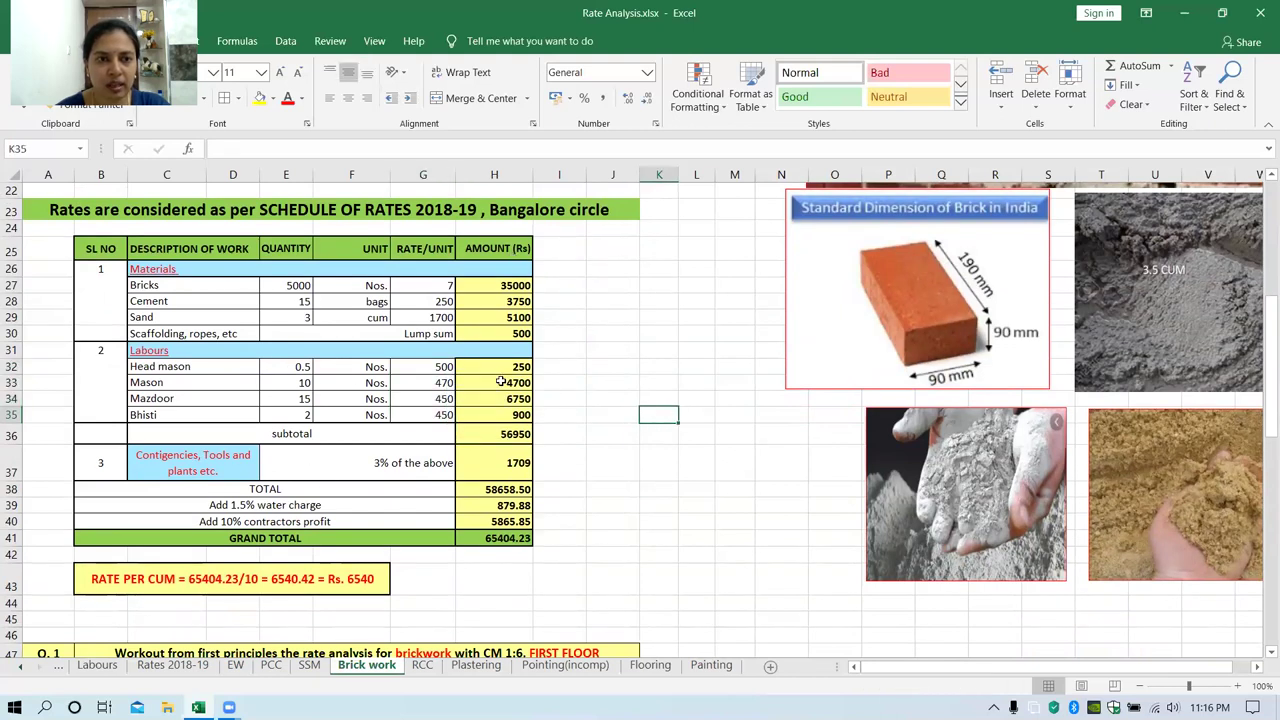
{"action": "left_click", "coordinate": [518, 434]}
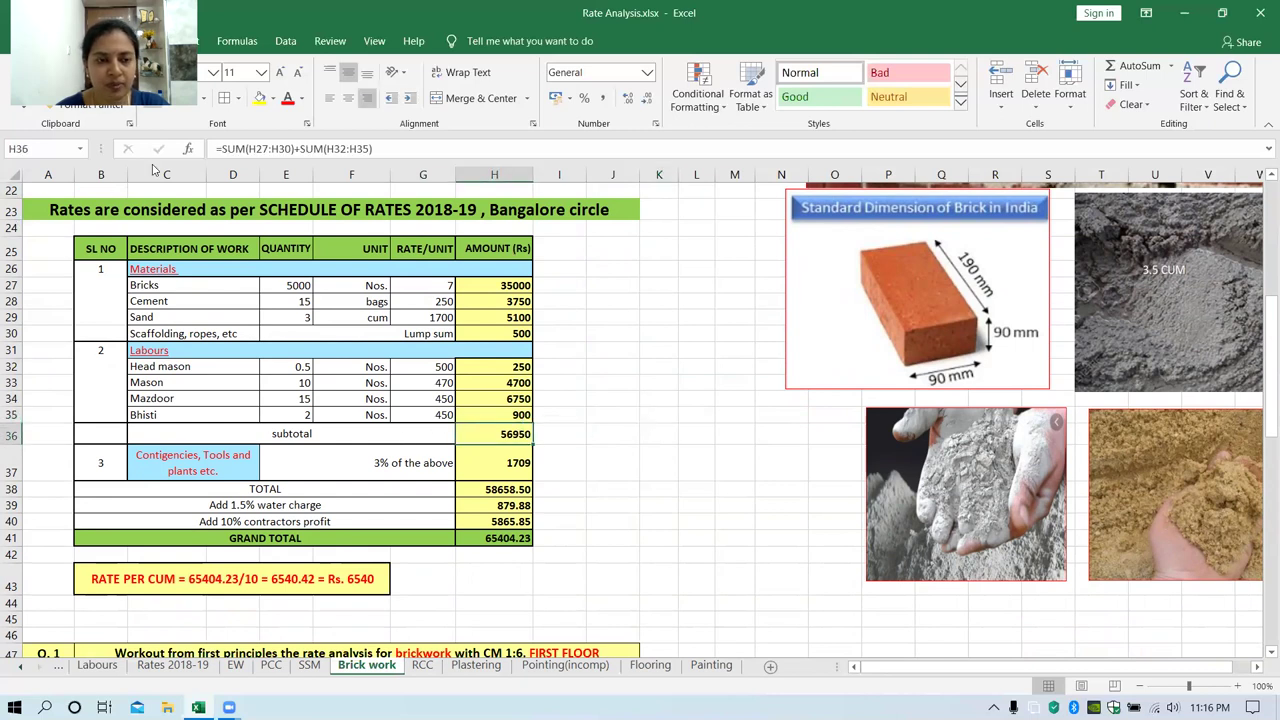
{"action": "left_click", "coordinate": [217, 465]}
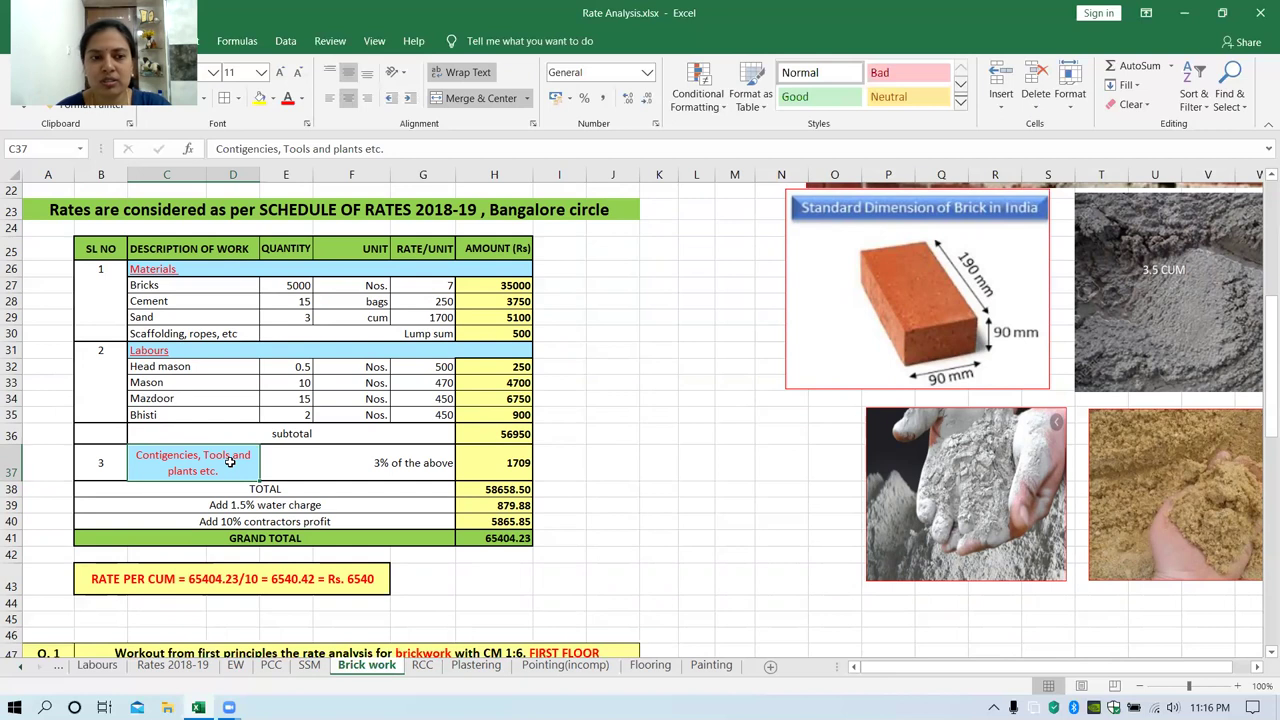
{"action": "left_click", "coordinate": [660, 434]}
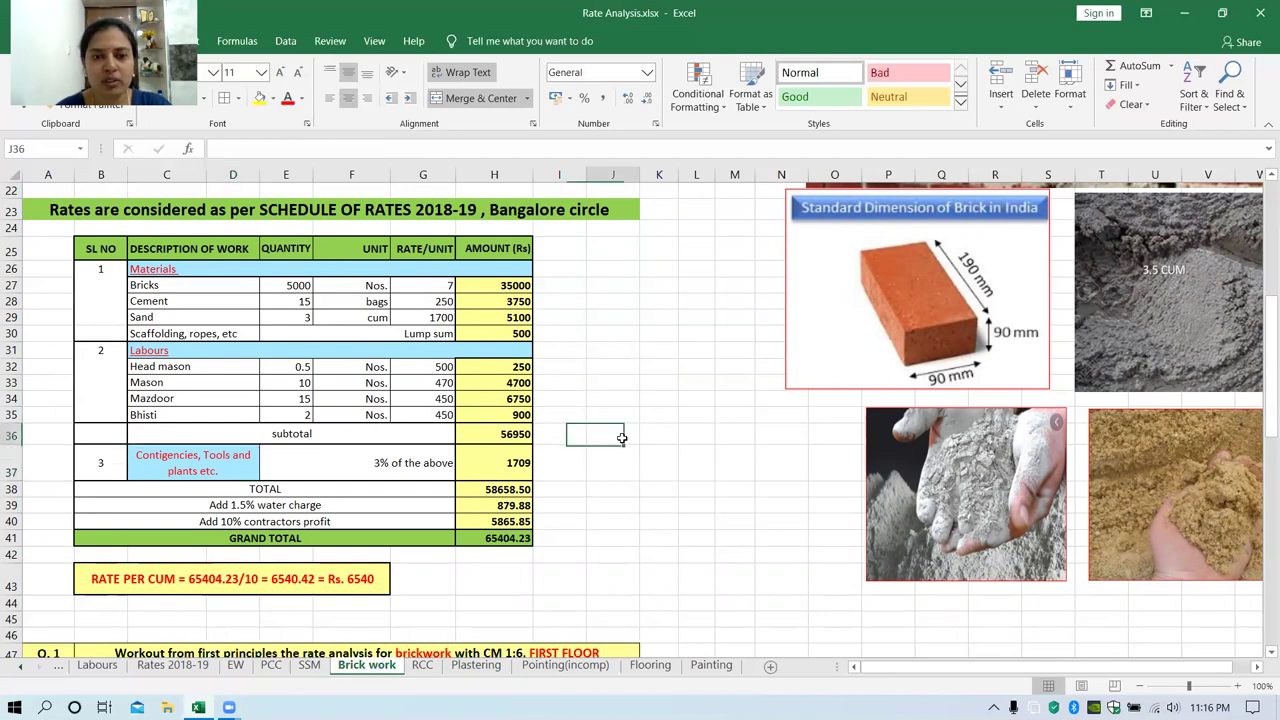
{"action": "left_click", "coordinate": [213, 470]}
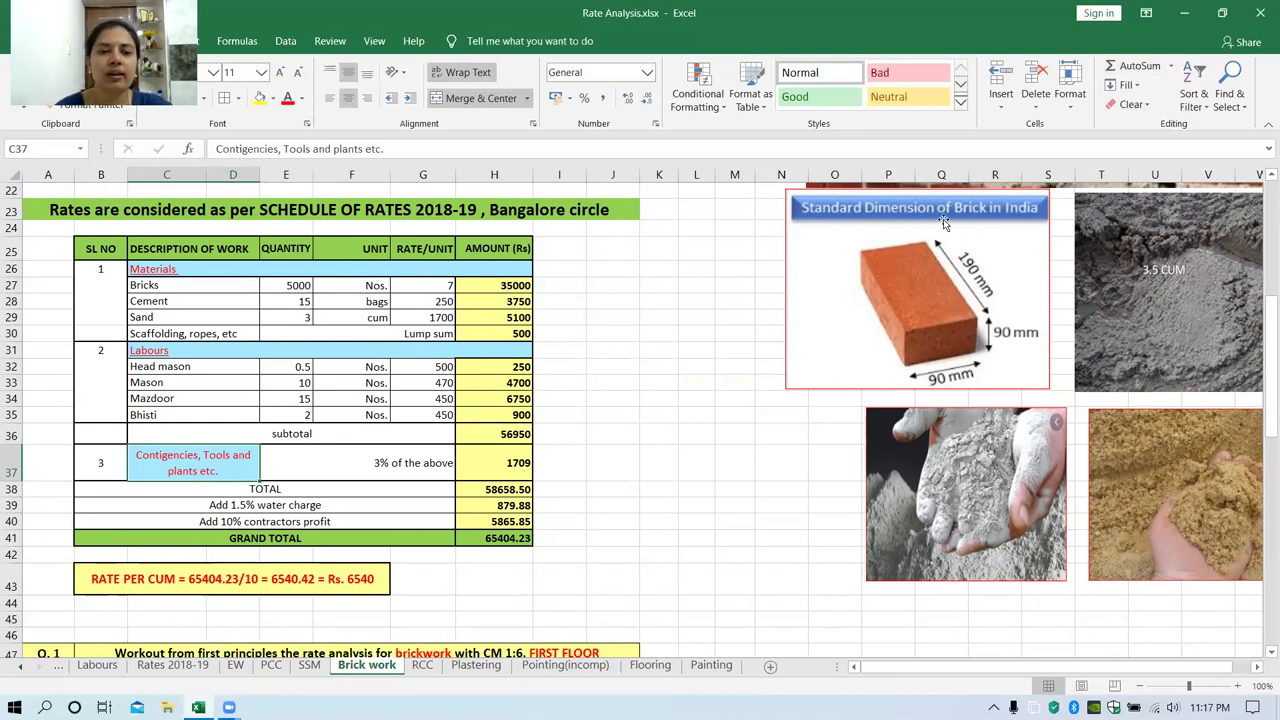
{"action": "left_click", "coordinate": [514, 435]}
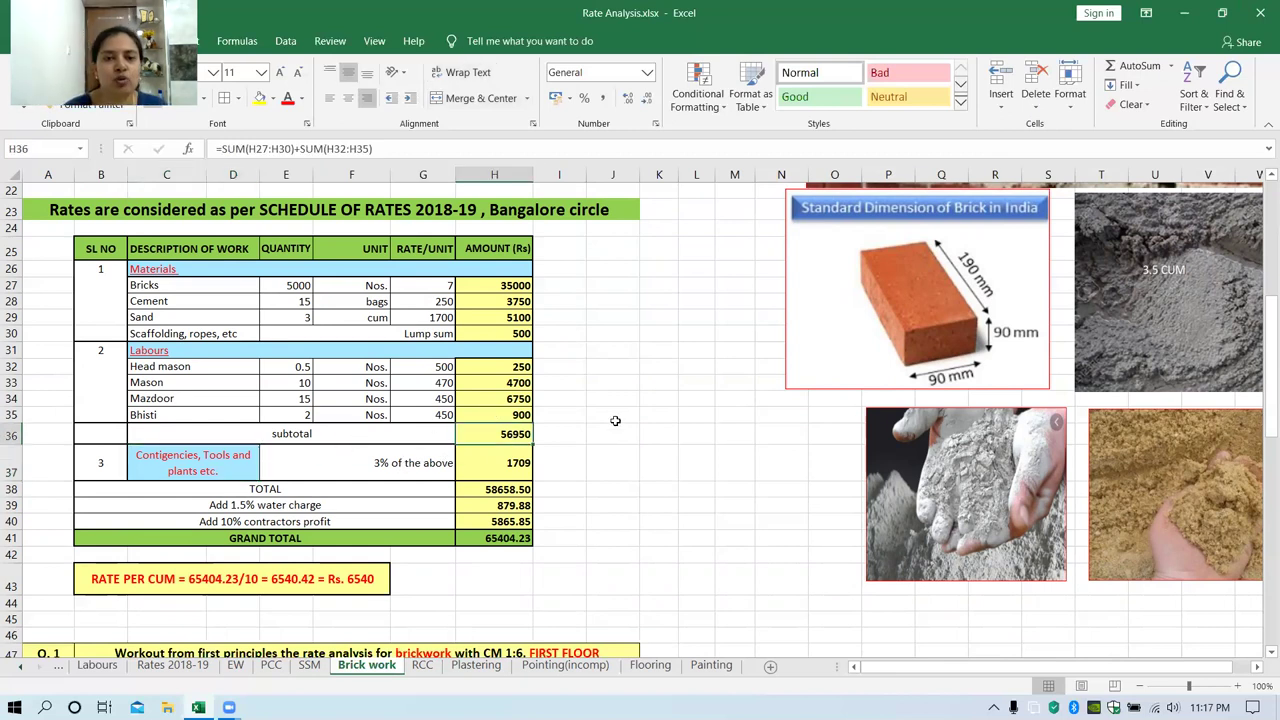
{"action": "left_click", "coordinate": [500, 468]}
{"action": "left_click", "coordinate": [200, 461]}
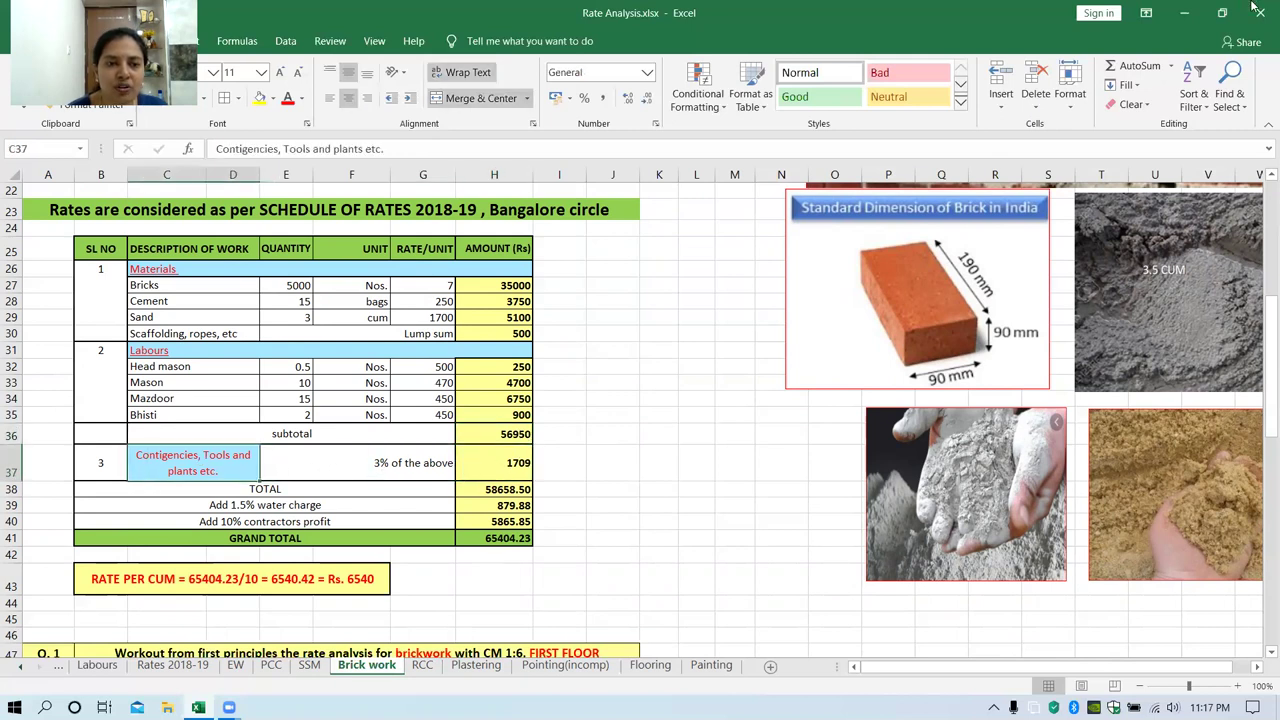
{"action": "left_click", "coordinate": [610, 462]}
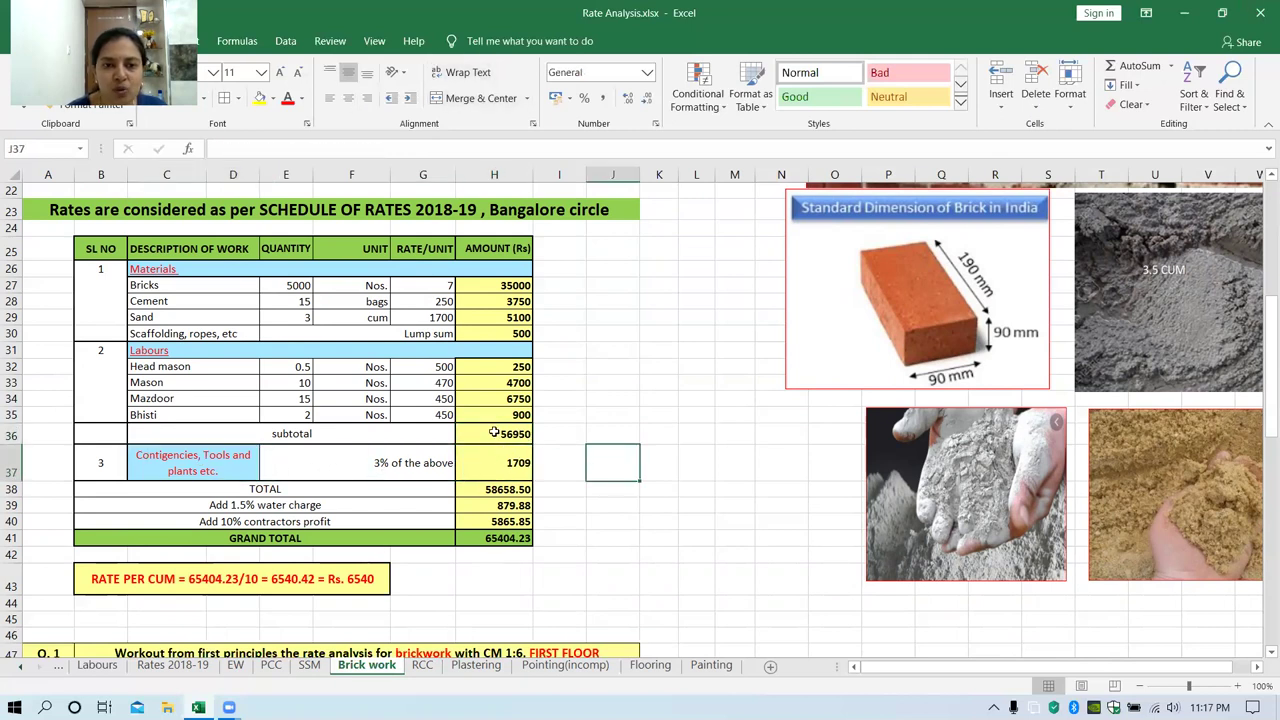
{"action": "left_click", "coordinate": [492, 429]}
{"action": "left_click", "coordinate": [492, 464]}
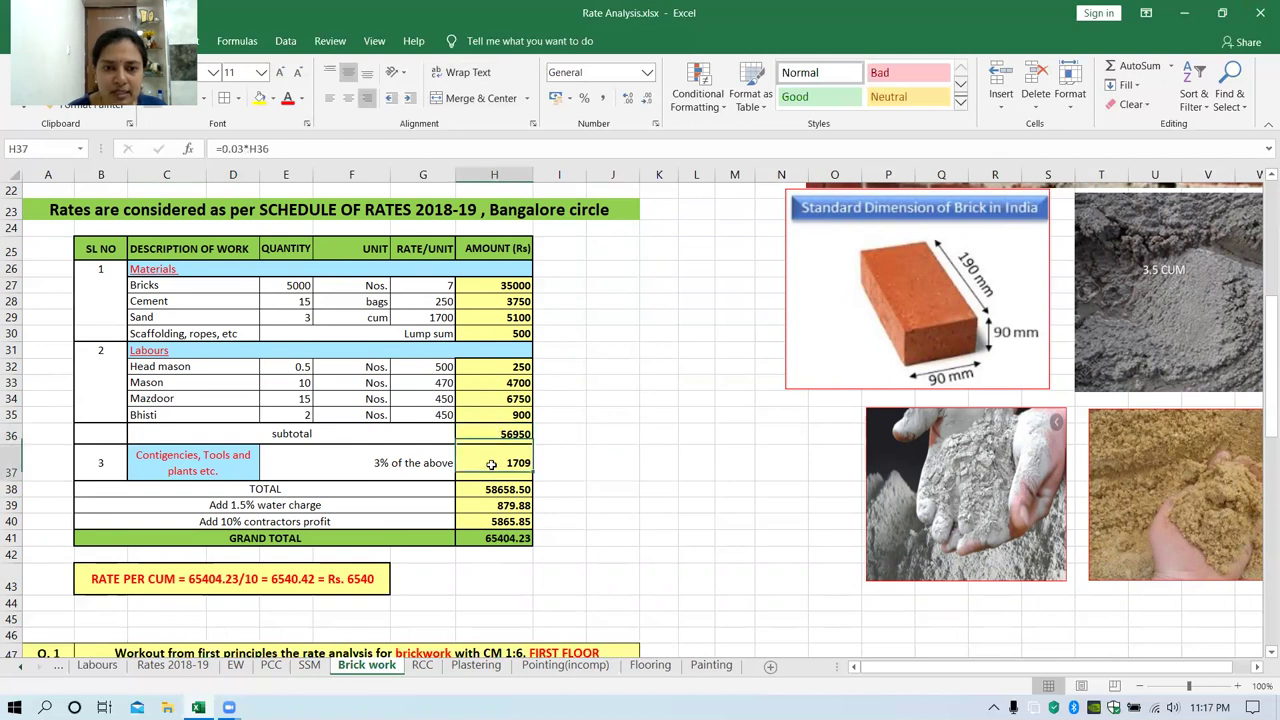
{"action": "left_click", "coordinate": [474, 490]}
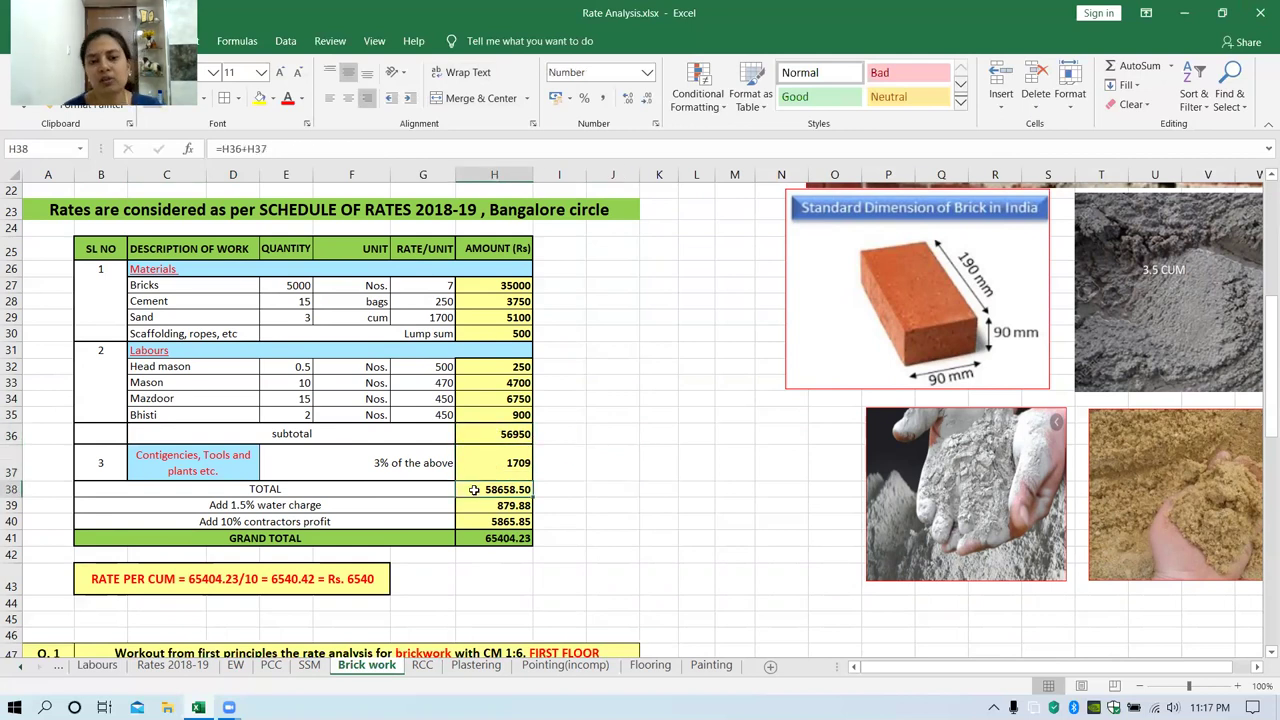
{"action": "left_click", "coordinate": [362, 516]}
{"action": "left_click", "coordinate": [364, 507]}
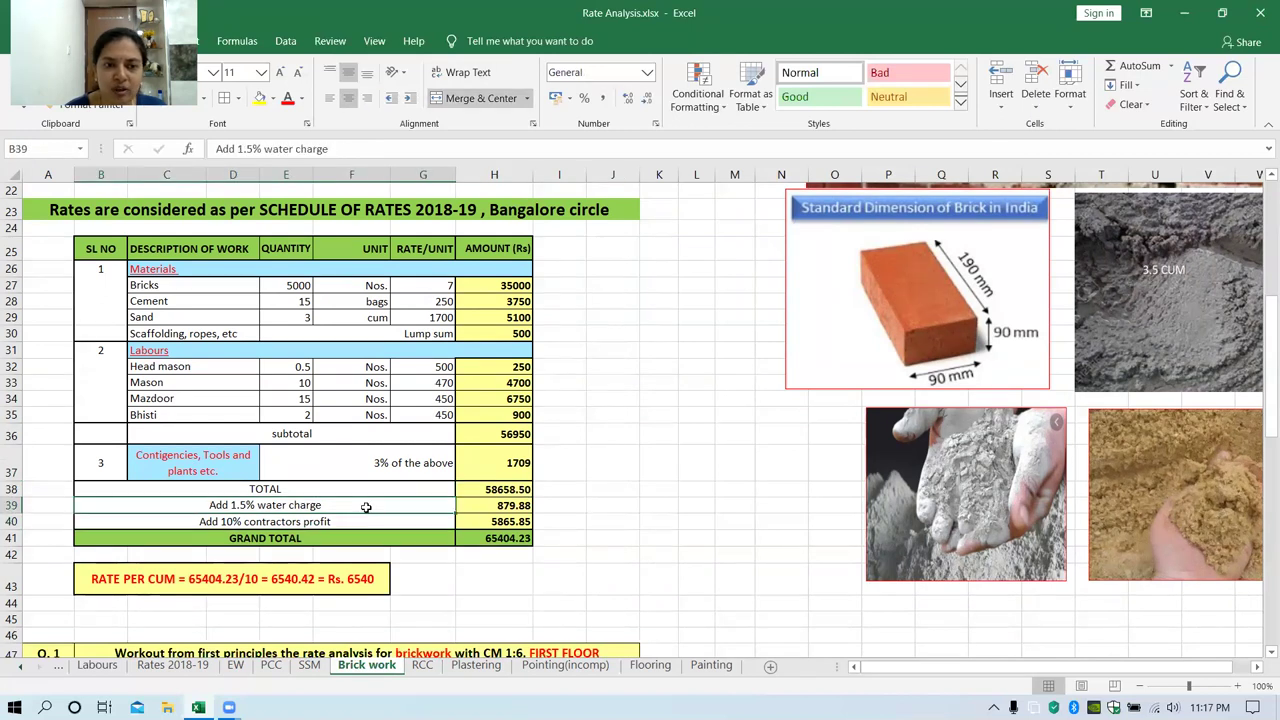
{"action": "left_click", "coordinate": [517, 507]}
{"action": "left_click", "coordinate": [406, 538]}
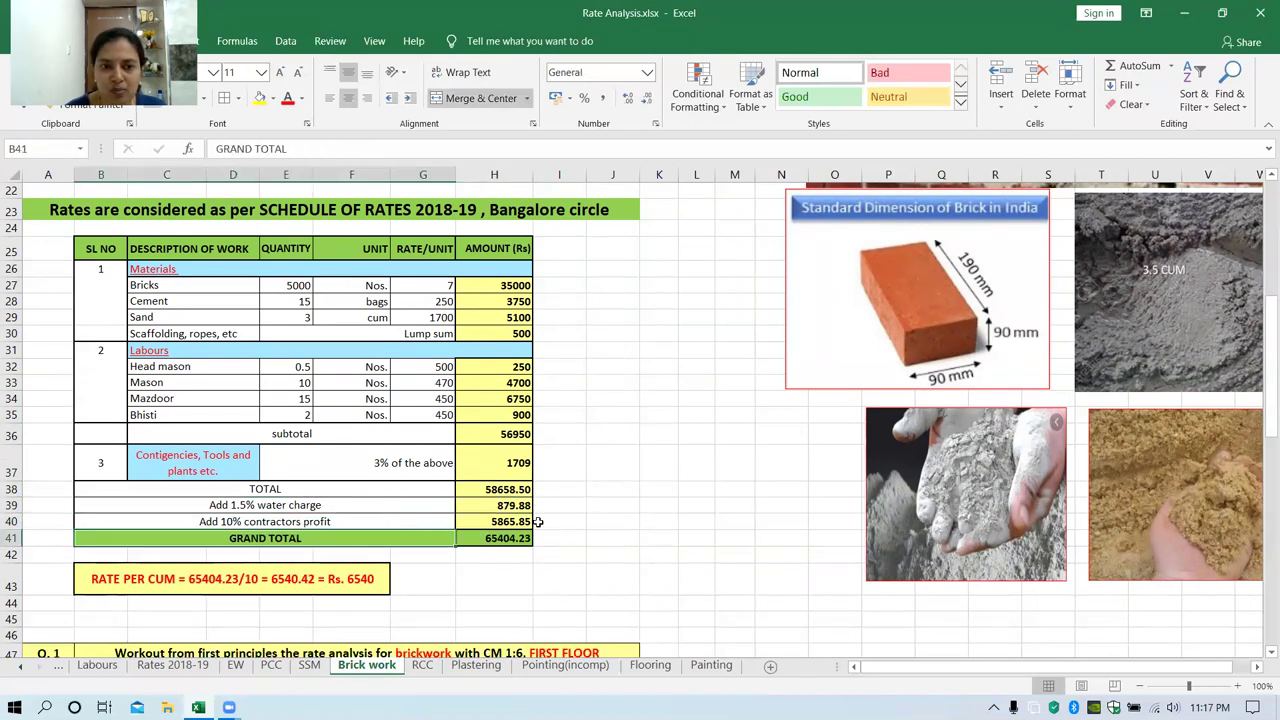
{"action": "left_click", "coordinate": [464, 540]}
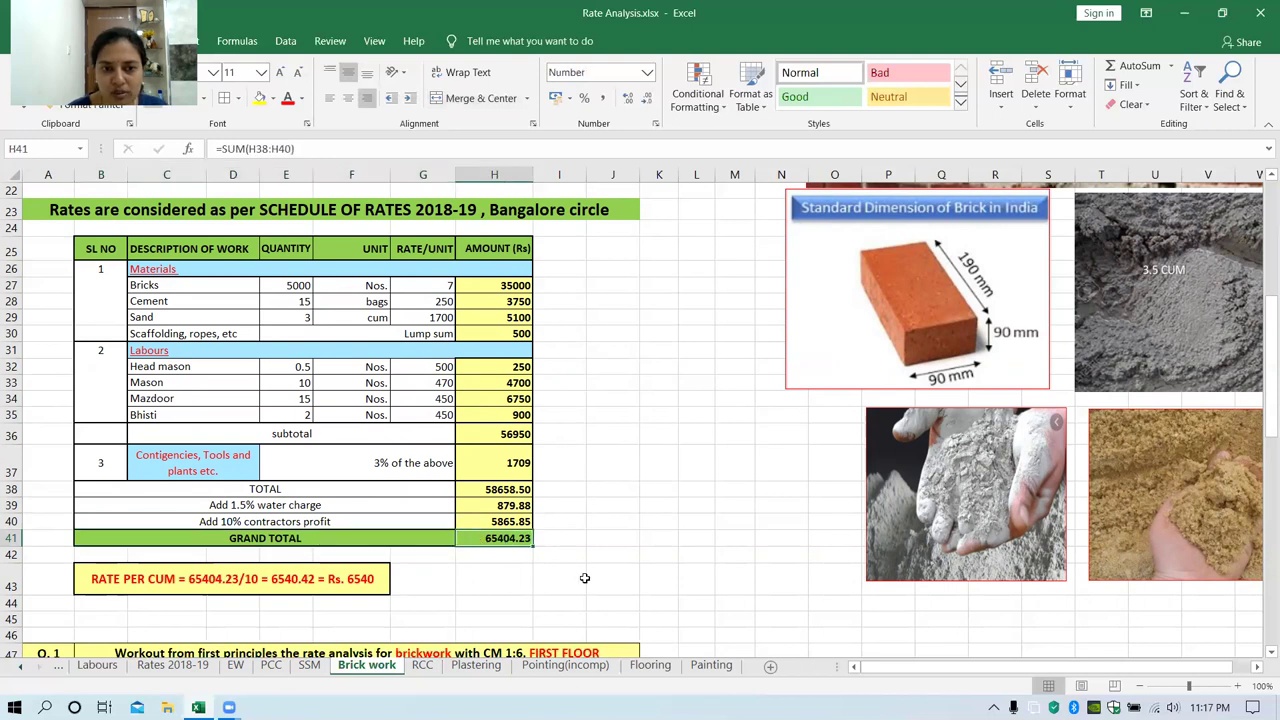
{"action": "scroll", "coordinate": [577, 574], "scroll_direction": "down", "scroll_amount": 1}
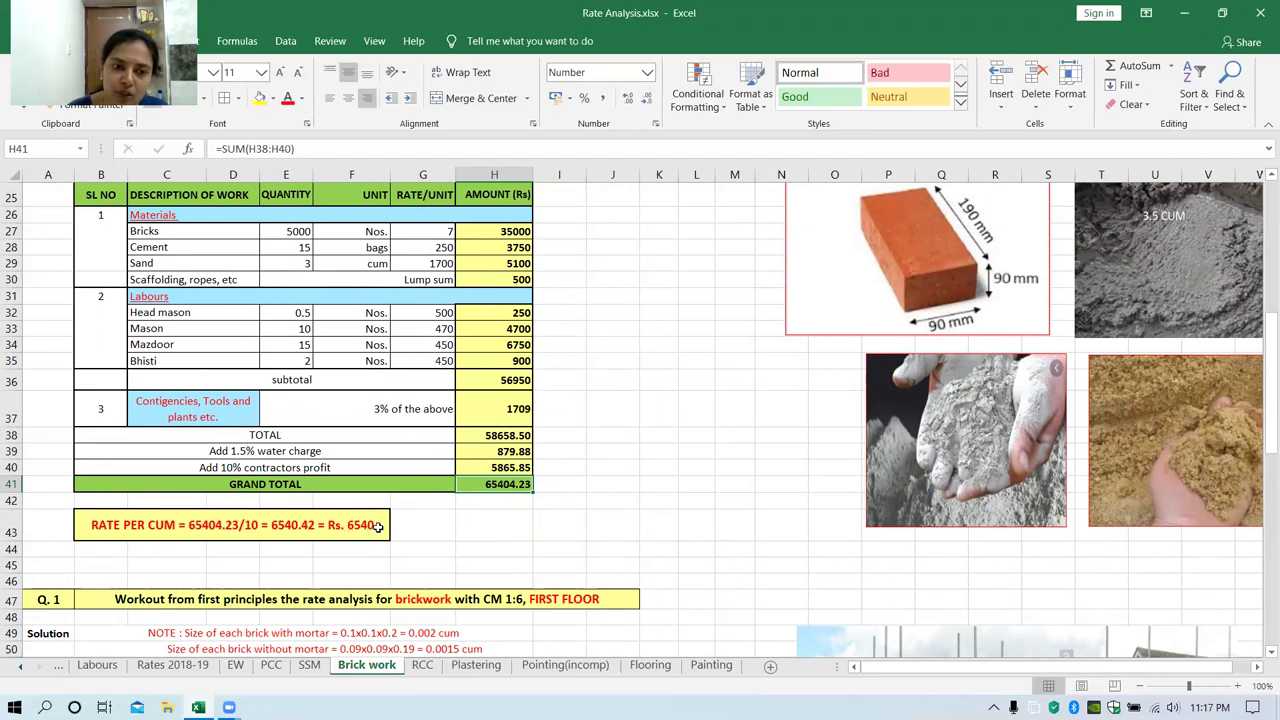
Step: Scroll from the ground-floor Rs. 6540 rate per cum down to the FIRST FLOOR brickwork question
{"action": "left_click", "coordinate": [249, 525]}
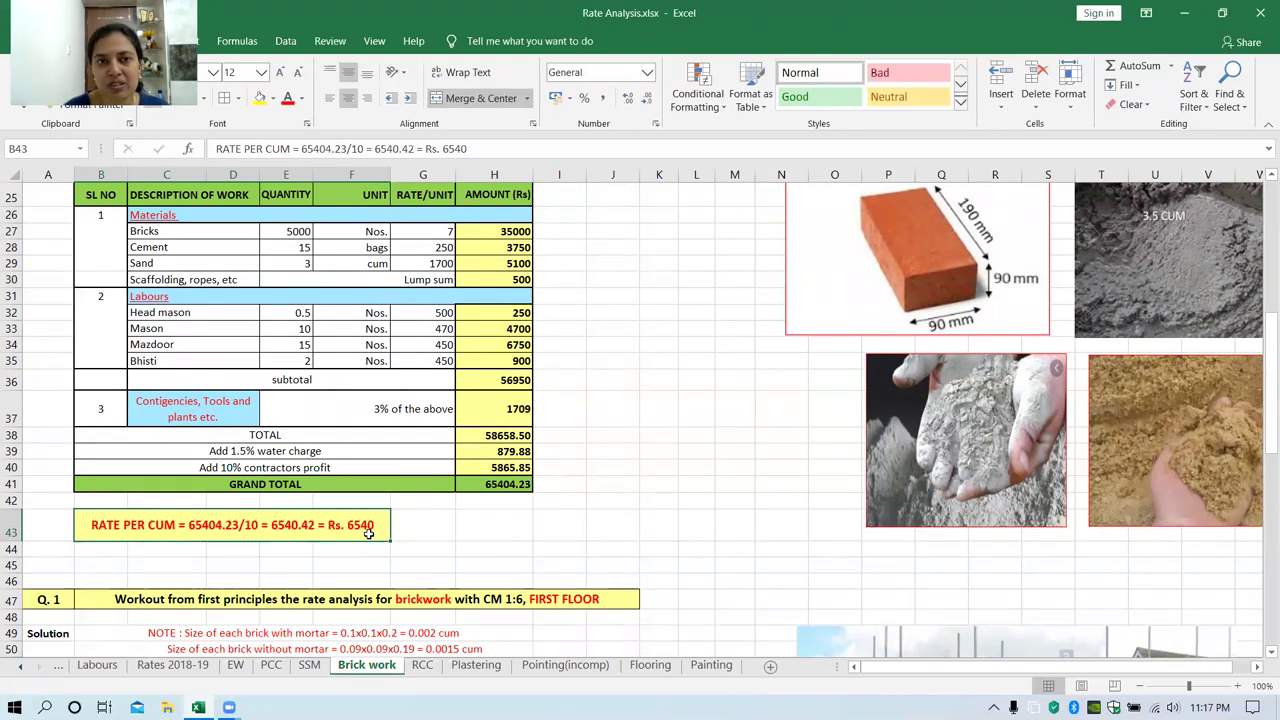
{"action": "scroll", "coordinate": [414, 493], "scroll_direction": "up", "scroll_amount": 5}
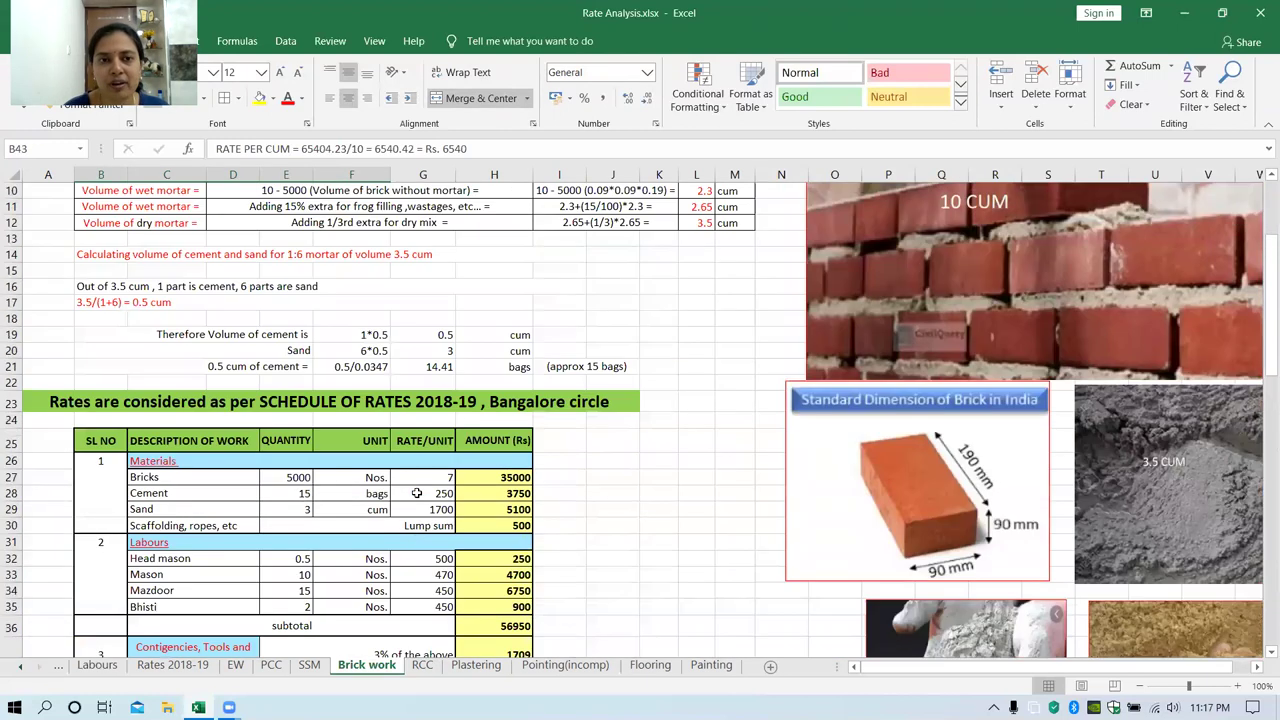
{"action": "left_click", "coordinate": [434, 400]}
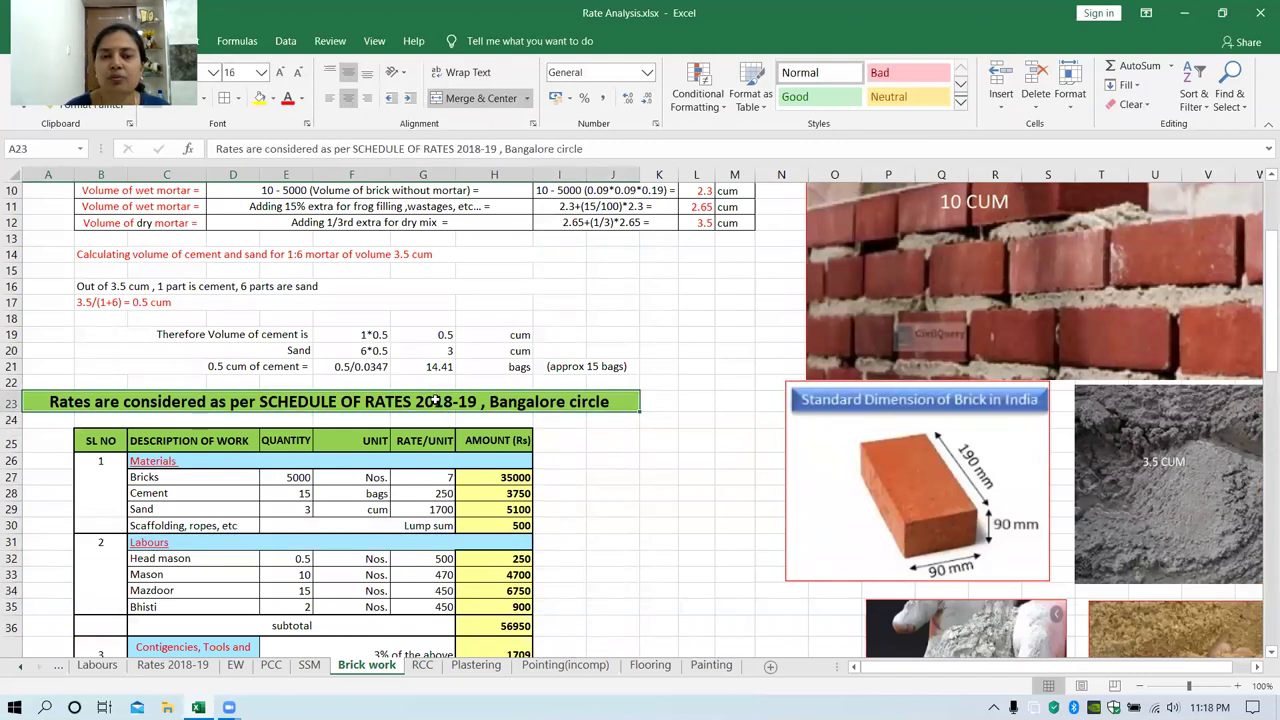
{"action": "left_click", "coordinate": [659, 316]}
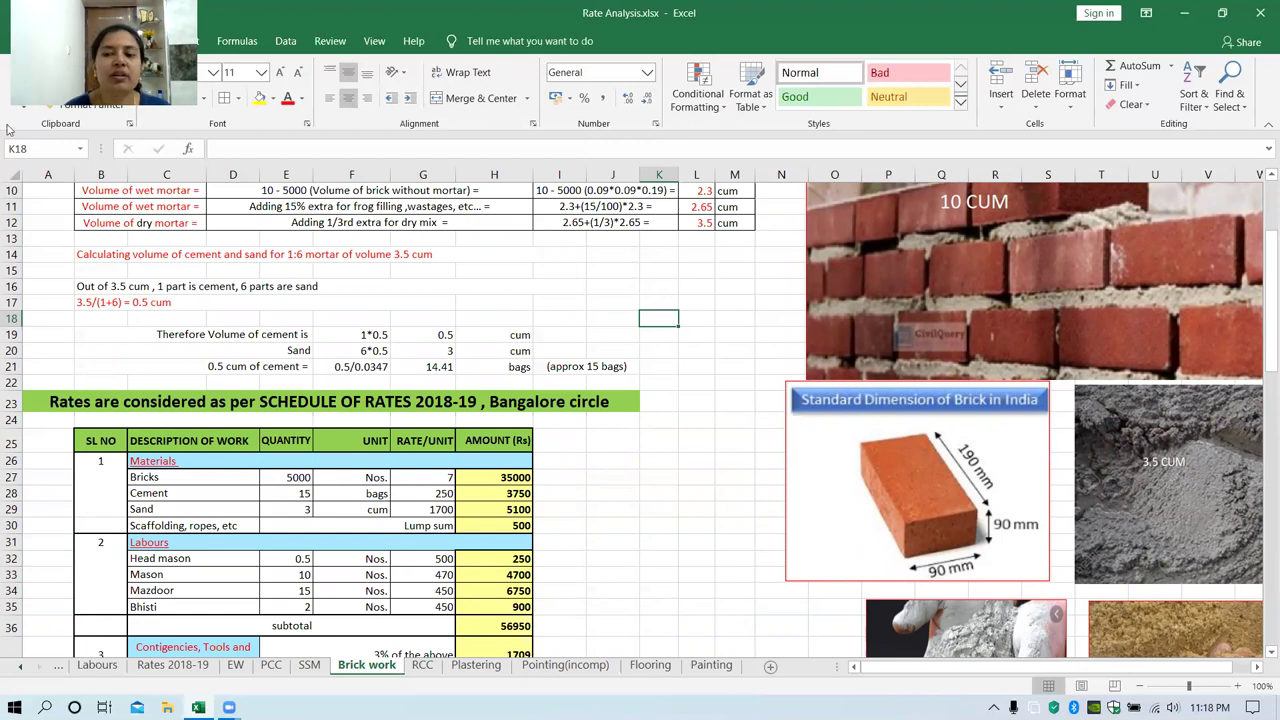
{"action": "scroll", "coordinate": [1156, 617], "scroll_direction": "down", "scroll_amount": 3}
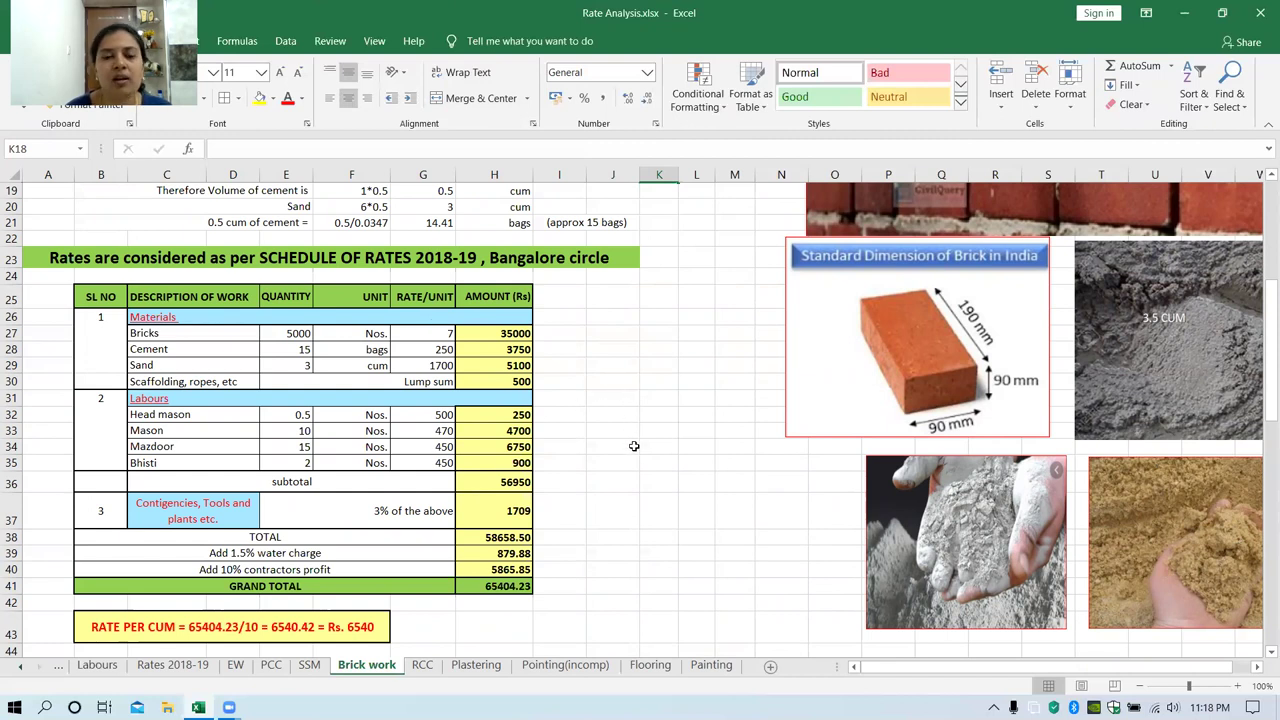
{"action": "scroll", "coordinate": [634, 446], "scroll_direction": "down", "scroll_amount": 4}
{"action": "scroll", "coordinate": [634, 446], "scroll_direction": "down", "scroll_amount": 4}
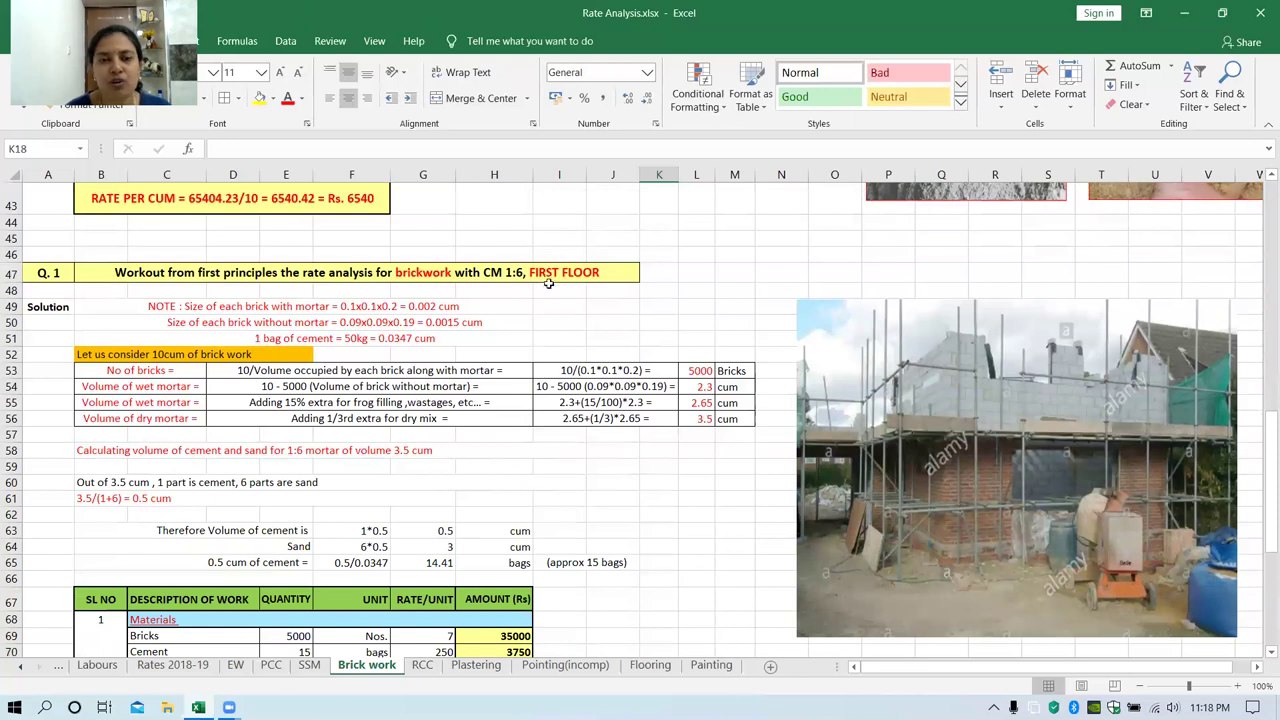
{"action": "left_click", "coordinate": [552, 278]}
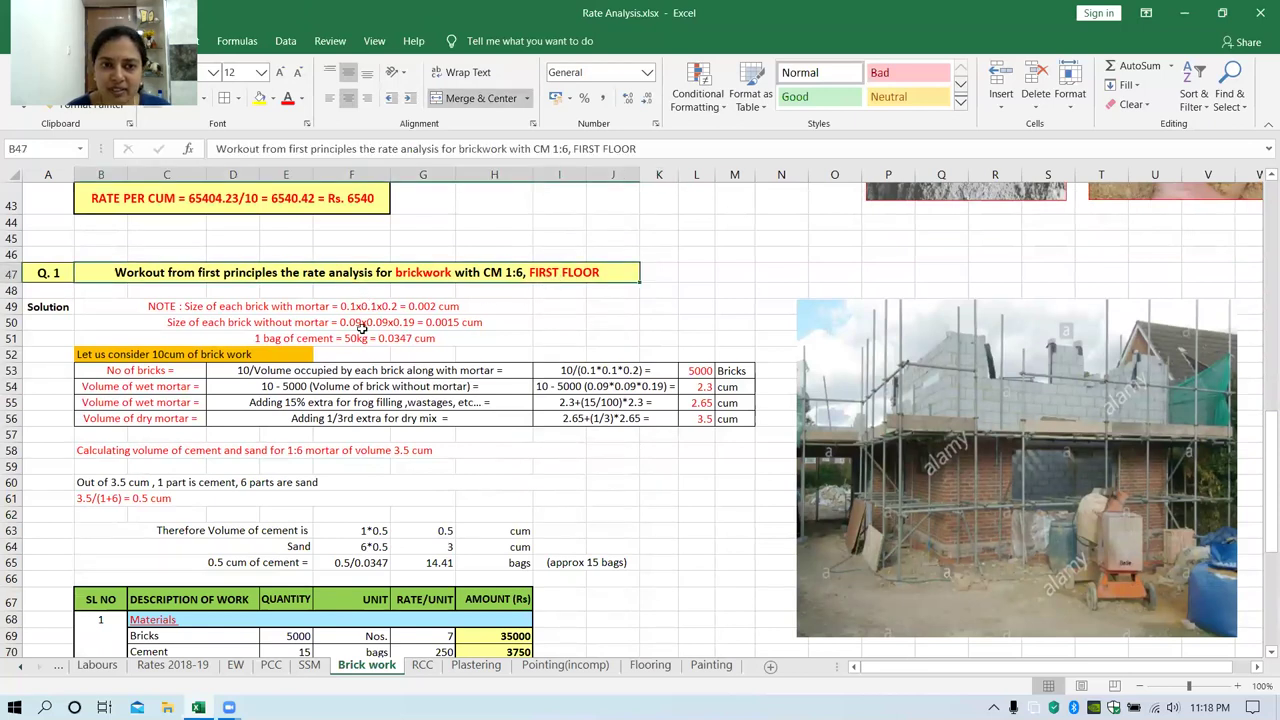
{"action": "scroll", "coordinate": [323, 564], "scroll_direction": "down", "scroll_amount": 3}
{"action": "left_click", "coordinate": [184, 493]}
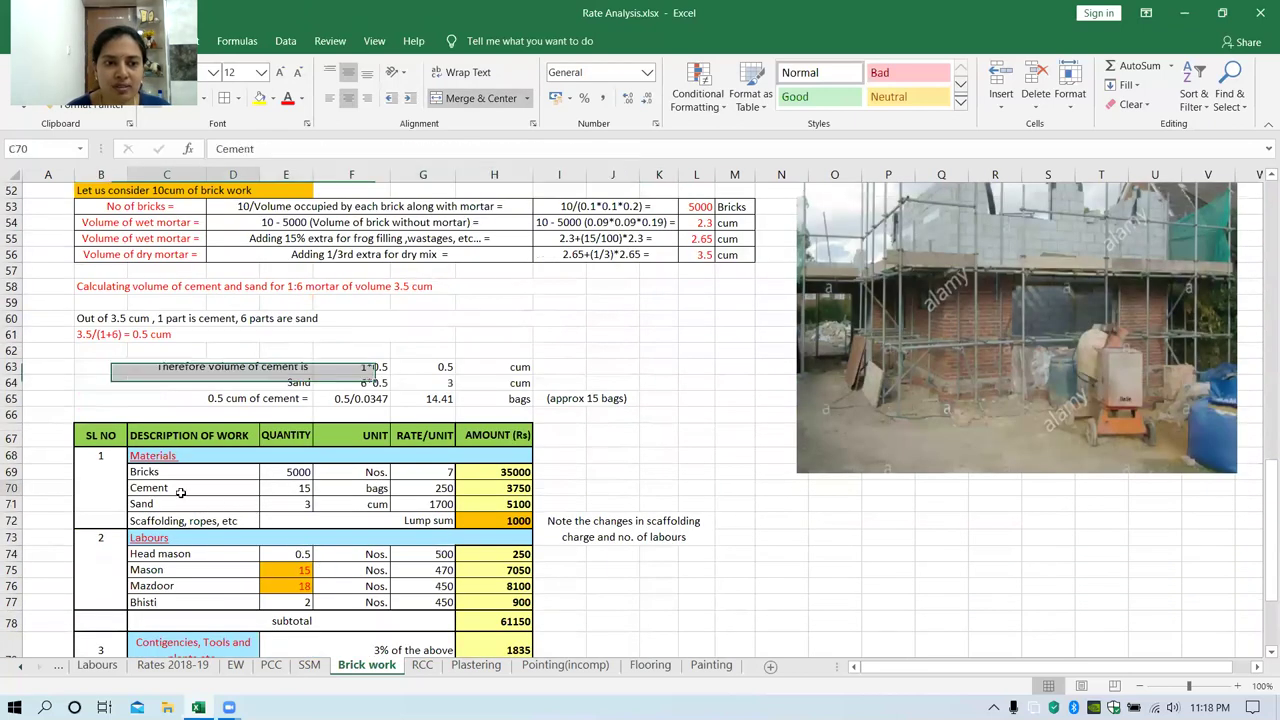
{"action": "left_click", "coordinate": [173, 507]}
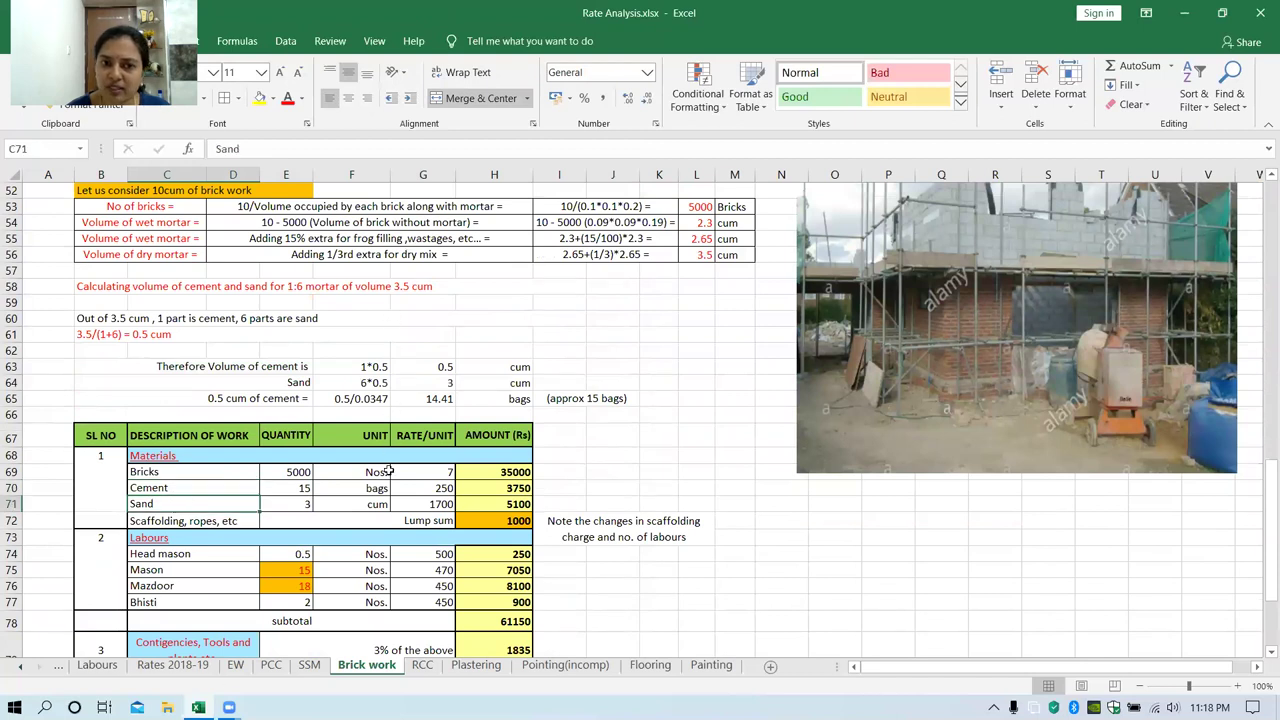
{"action": "scroll", "coordinate": [484, 549], "scroll_direction": "down", "scroll_amount": 2}
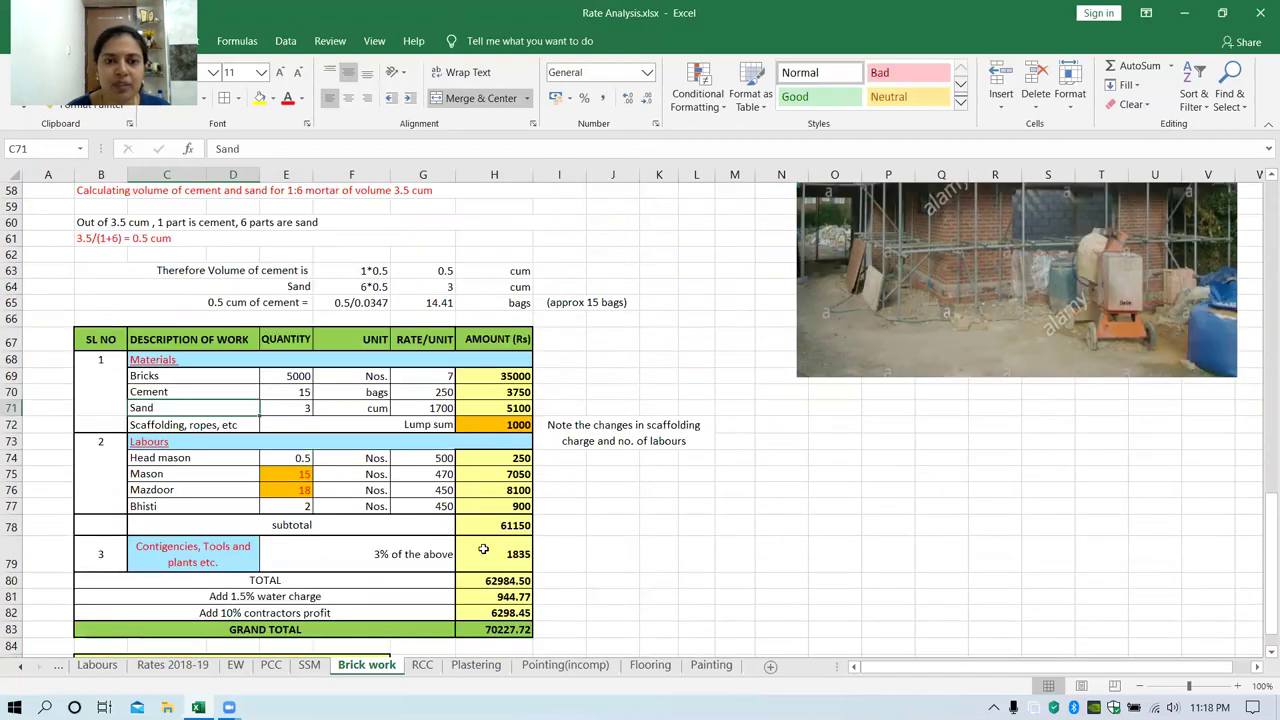
{"action": "left_click", "coordinate": [174, 426]}
{"action": "scroll", "coordinate": [1013, 519], "scroll_direction": "up", "scroll_amount": 4}
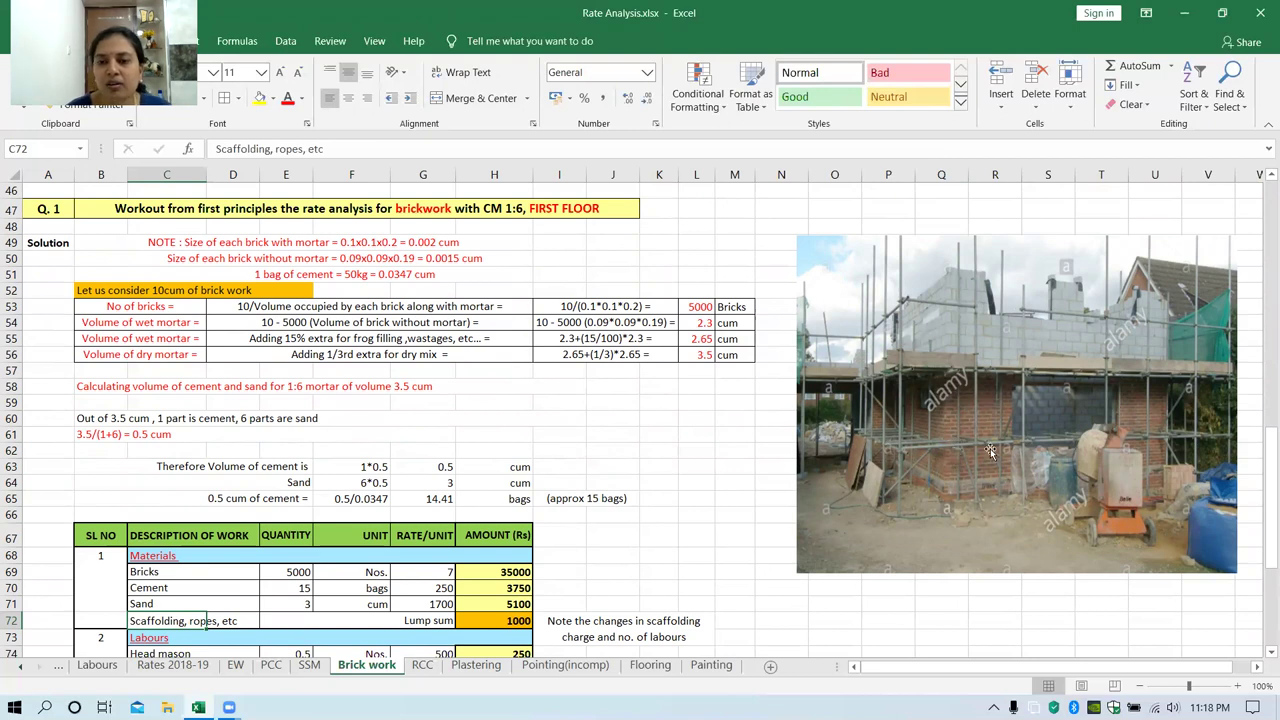
{"action": "scroll", "coordinate": [1018, 386], "scroll_direction": "down", "scroll_amount": 1}
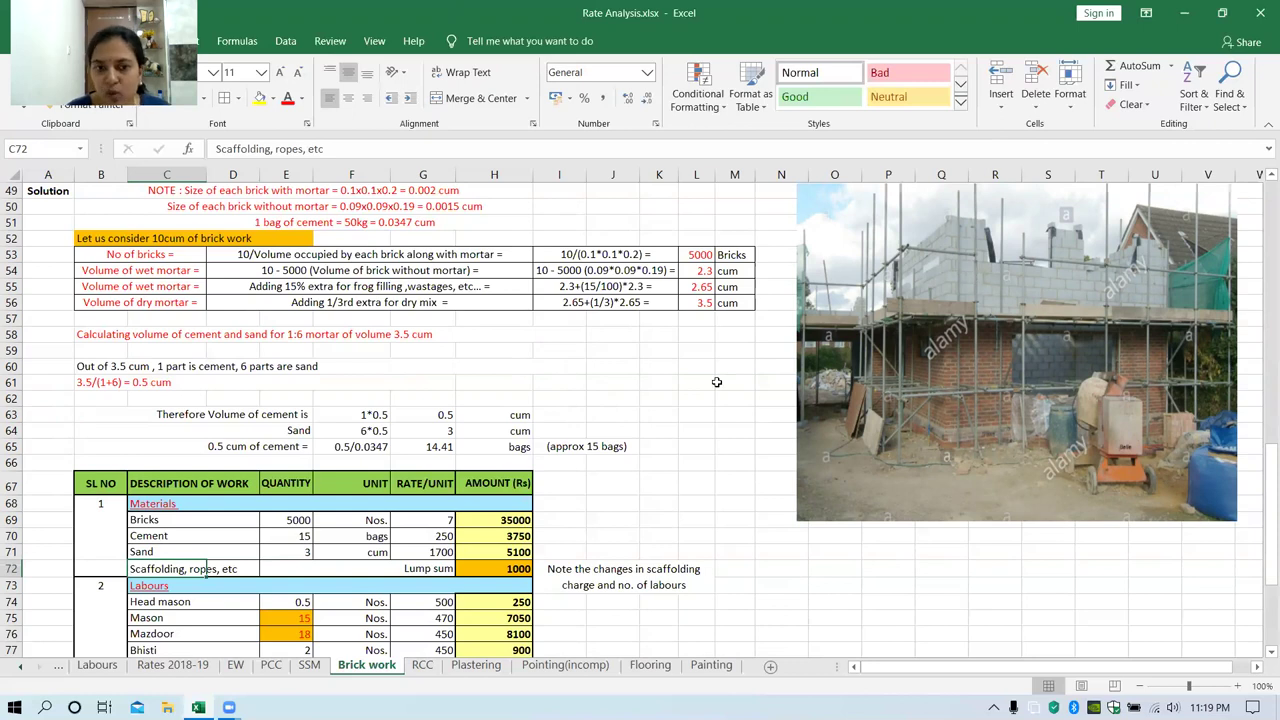
{"action": "scroll", "coordinate": [715, 384], "scroll_direction": "down", "scroll_amount": 3}
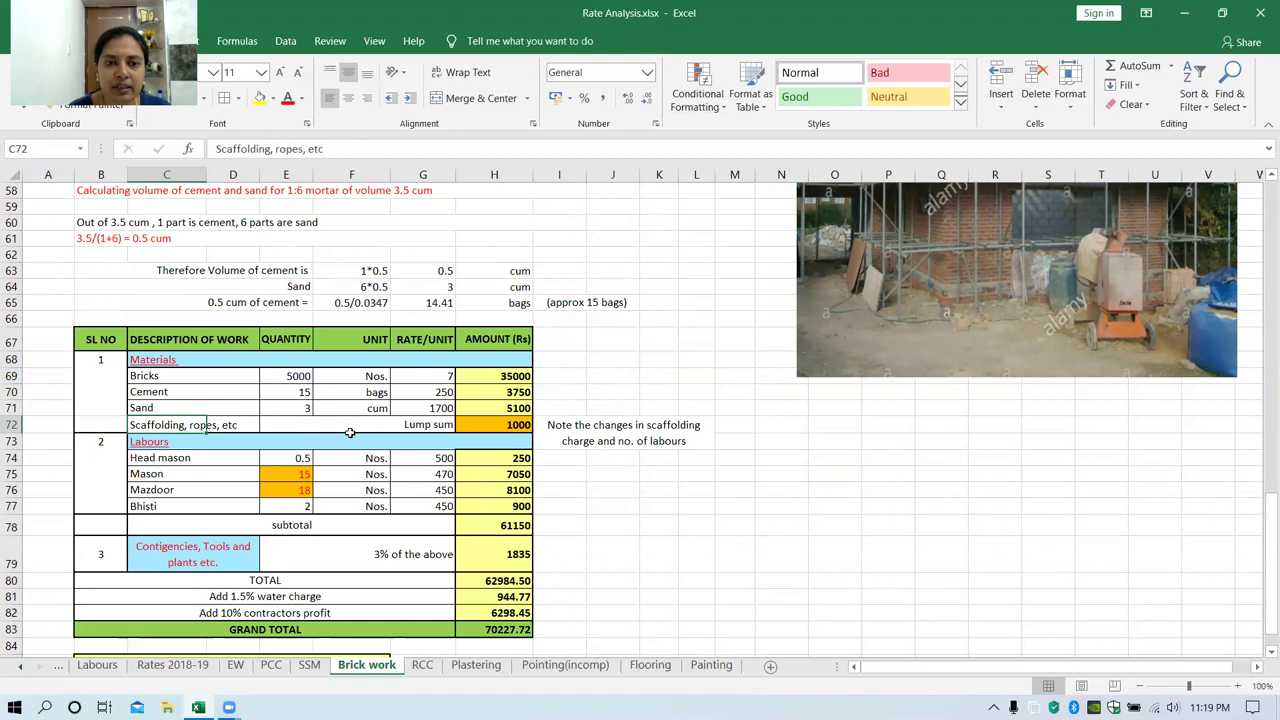
{"action": "left_click", "coordinate": [515, 425]}
{"action": "scroll", "coordinate": [574, 369], "scroll_direction": "up", "scroll_amount": 12}
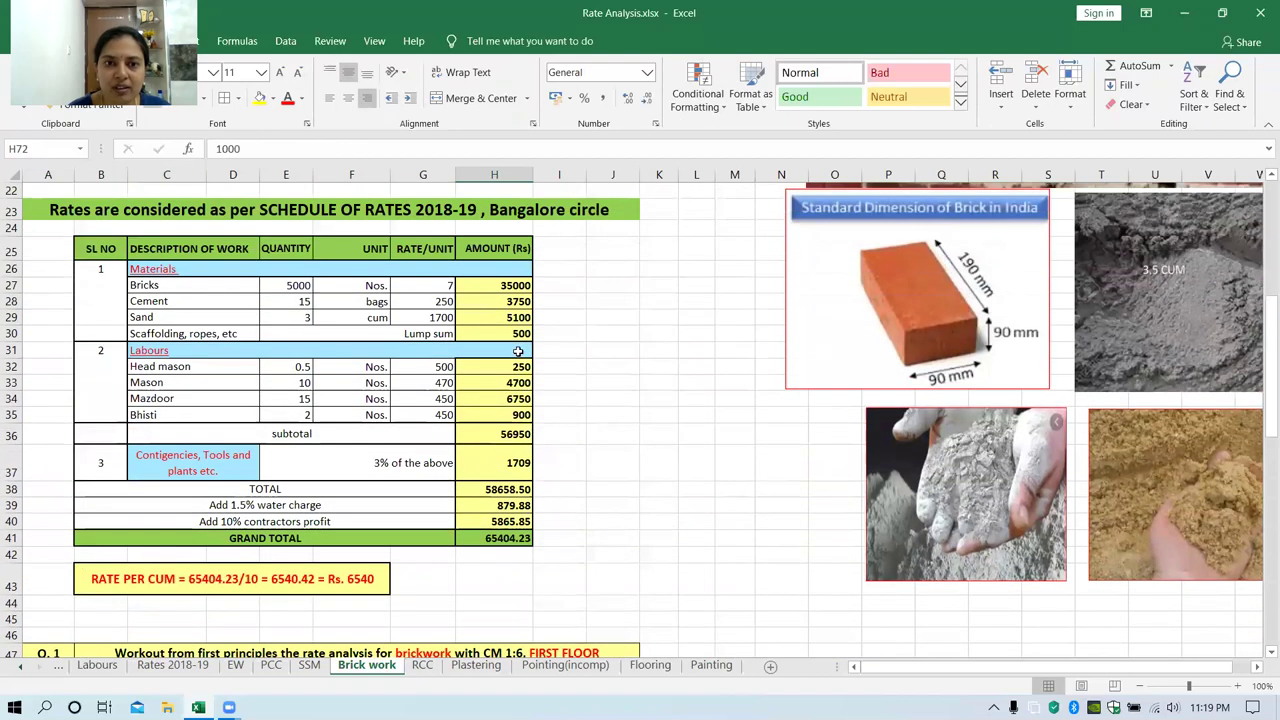
Step: Compare ground-floor scaffolding of 500 with first-floor 1000, and check the Mazdoor quantity of 18
{"action": "left_click", "coordinate": [515, 333]}
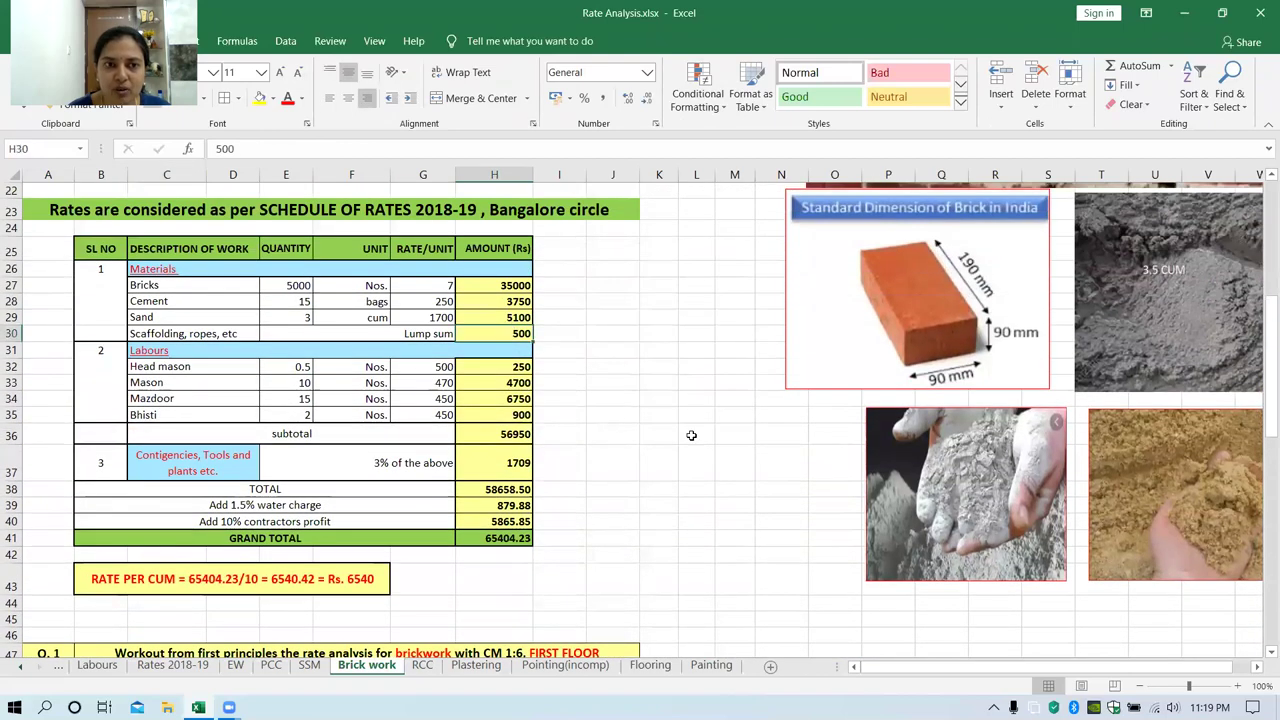
{"action": "scroll", "coordinate": [689, 434], "scroll_direction": "down", "scroll_amount": 11}
{"action": "left_click", "coordinate": [513, 471]}
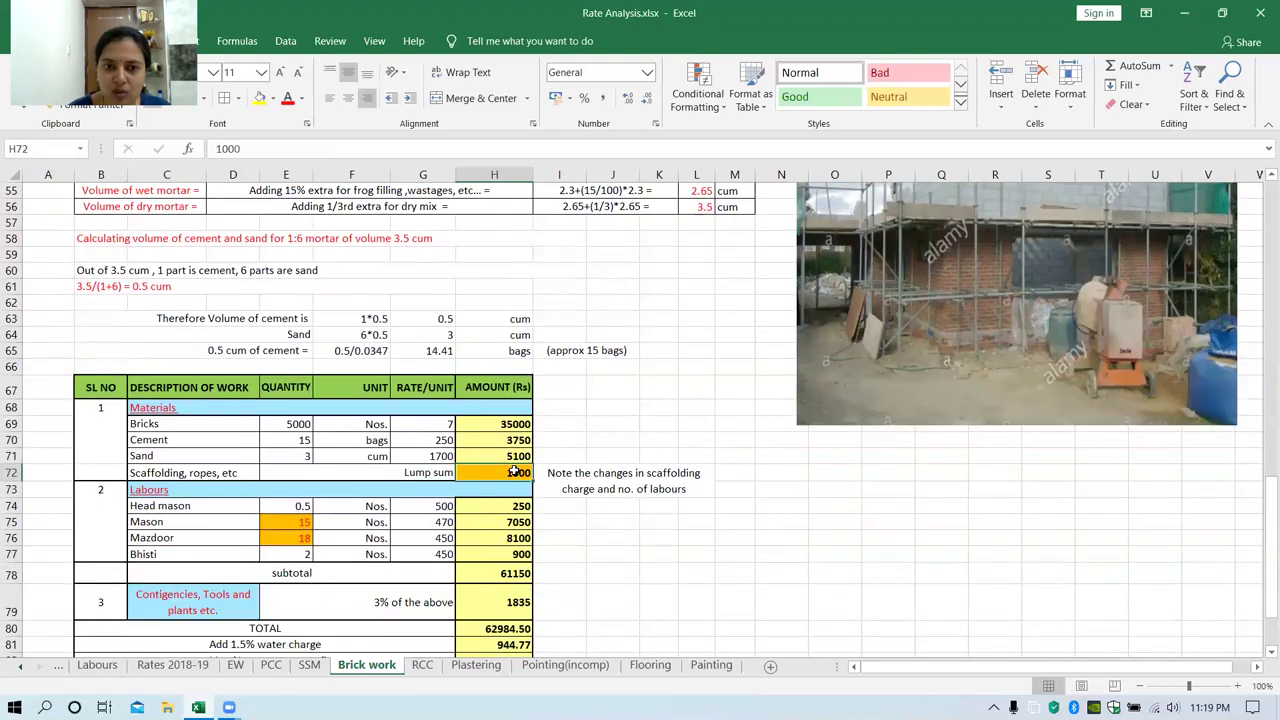
{"action": "left_click", "coordinate": [163, 523]}
{"action": "left_click", "coordinate": [182, 538]}
{"action": "left_click", "coordinate": [293, 534]}
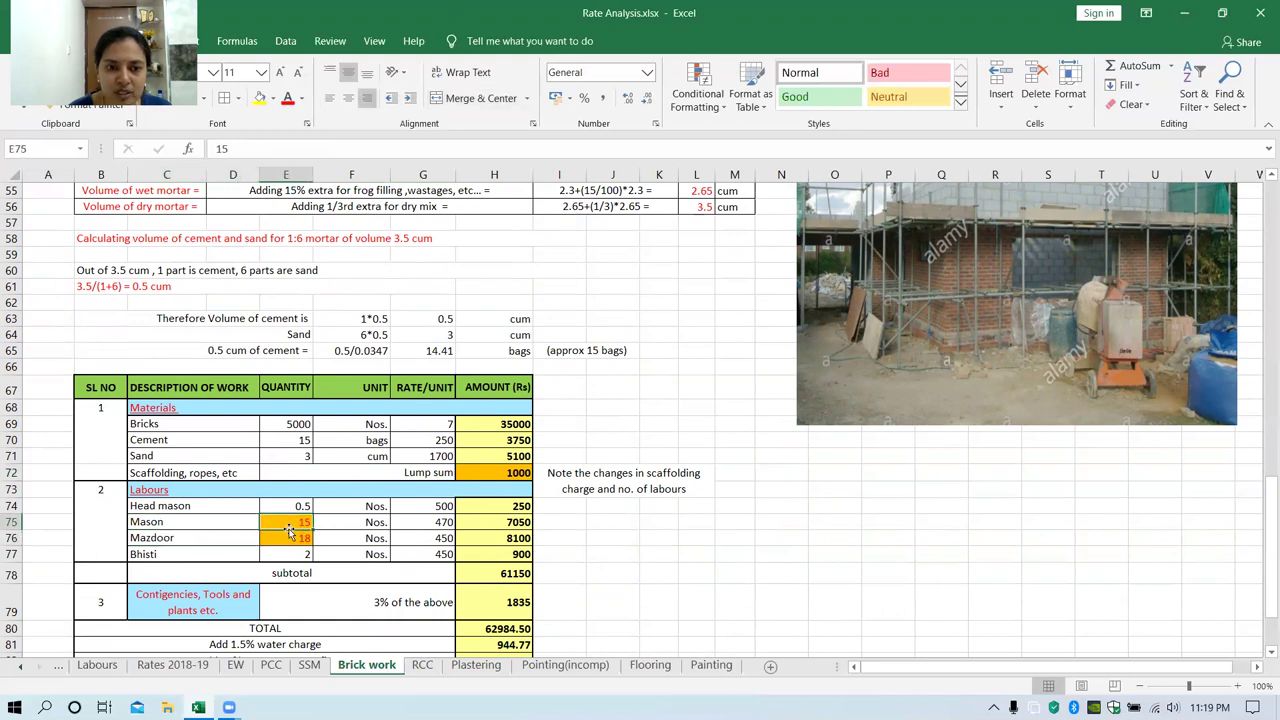
{"action": "scroll", "coordinate": [320, 527], "scroll_direction": "up", "scroll_amount": 7}
{"action": "scroll", "coordinate": [298, 441], "scroll_direction": "up", "scroll_amount": 2}
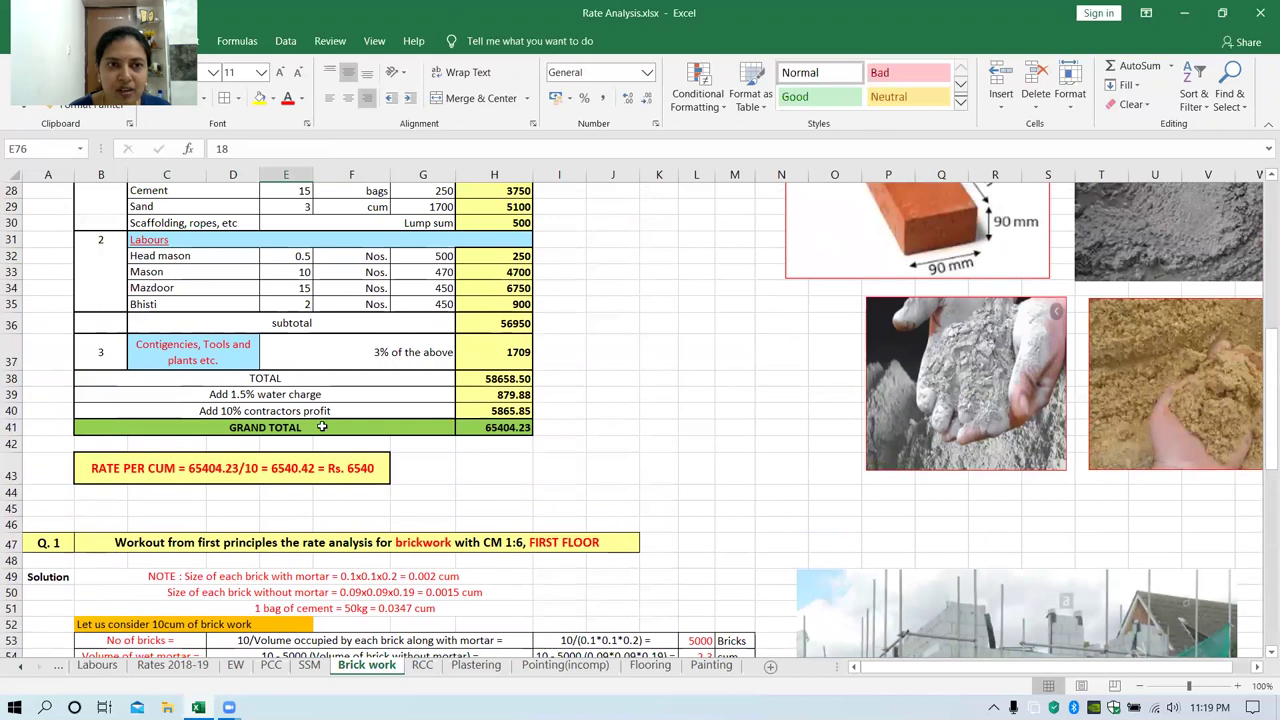
{"action": "scroll", "coordinate": [322, 426], "scroll_direction": "down", "scroll_amount": 10}
{"action": "scroll", "coordinate": [322, 426], "scroll_direction": "down", "scroll_amount": 1}
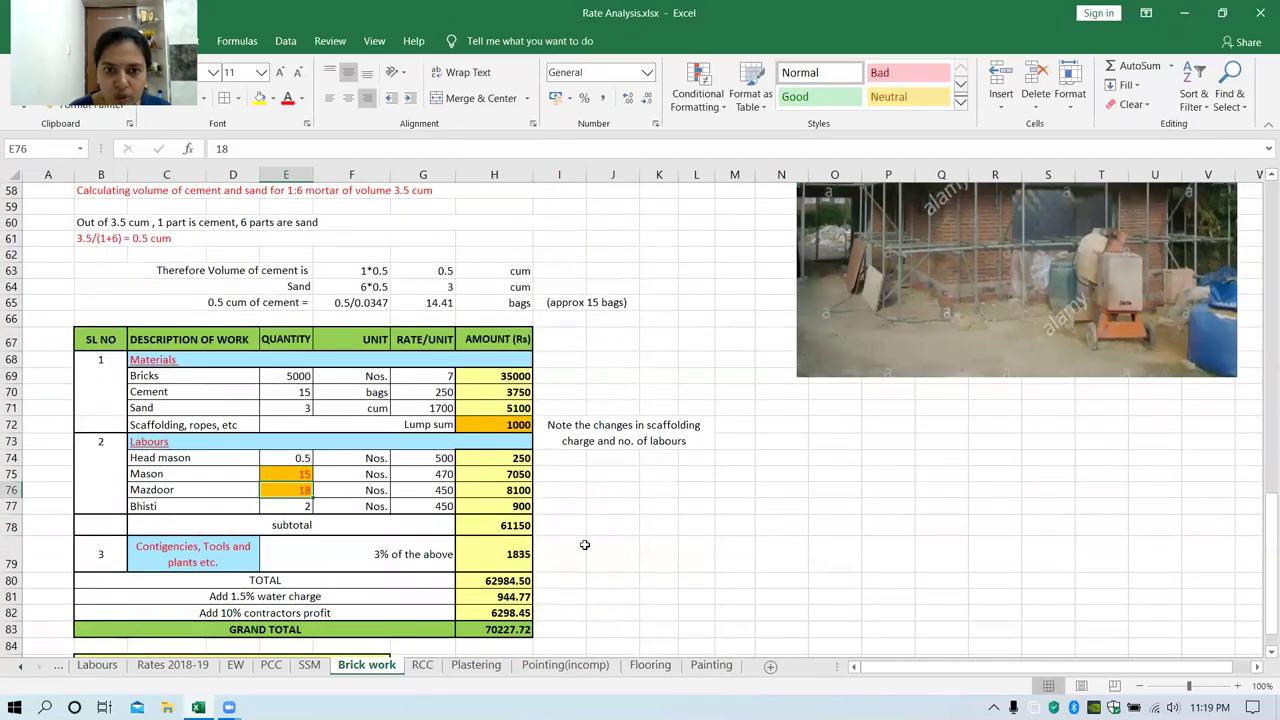
{"action": "scroll", "coordinate": [582, 498], "scroll_direction": "down", "scroll_amount": 2}
{"action": "scroll", "coordinate": [582, 498], "scroll_direction": "up", "scroll_amount": 8}
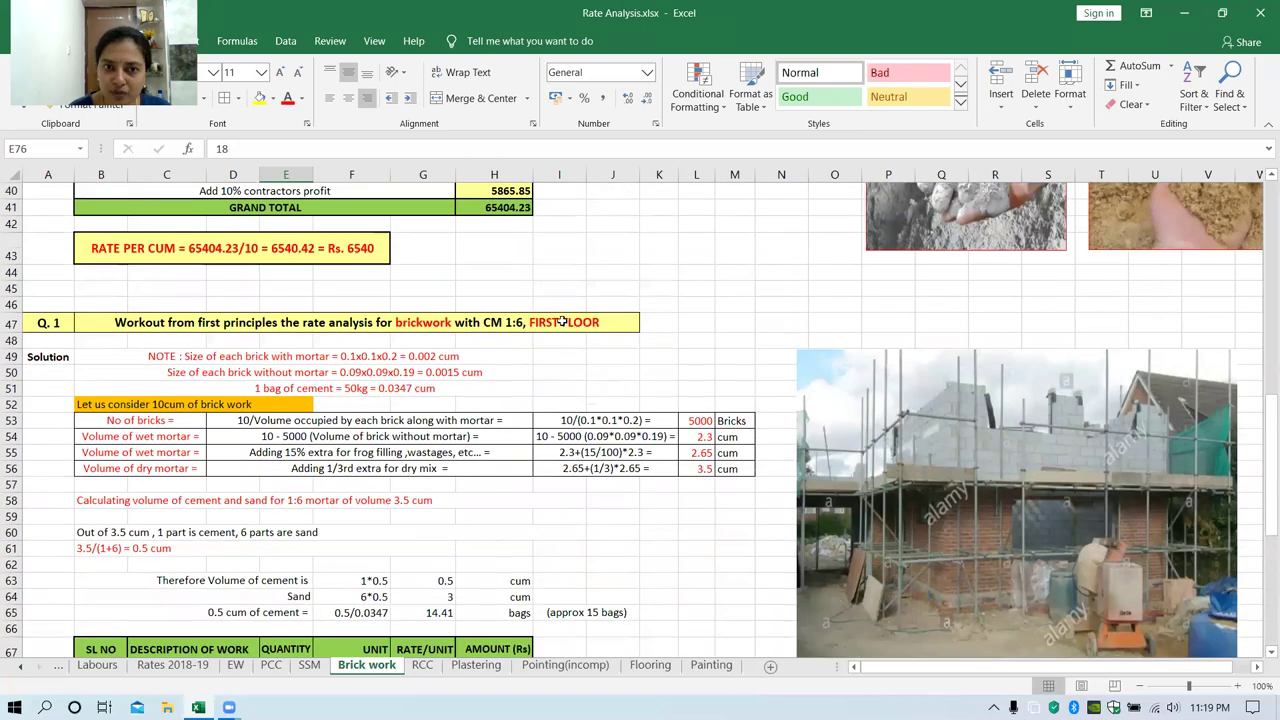
Step: Check the first-floor table's 1000 scaffolding, Mason 15 and Mazdoor 18, then scroll to RATE PER CUM
{"action": "left_click", "coordinate": [563, 322]}
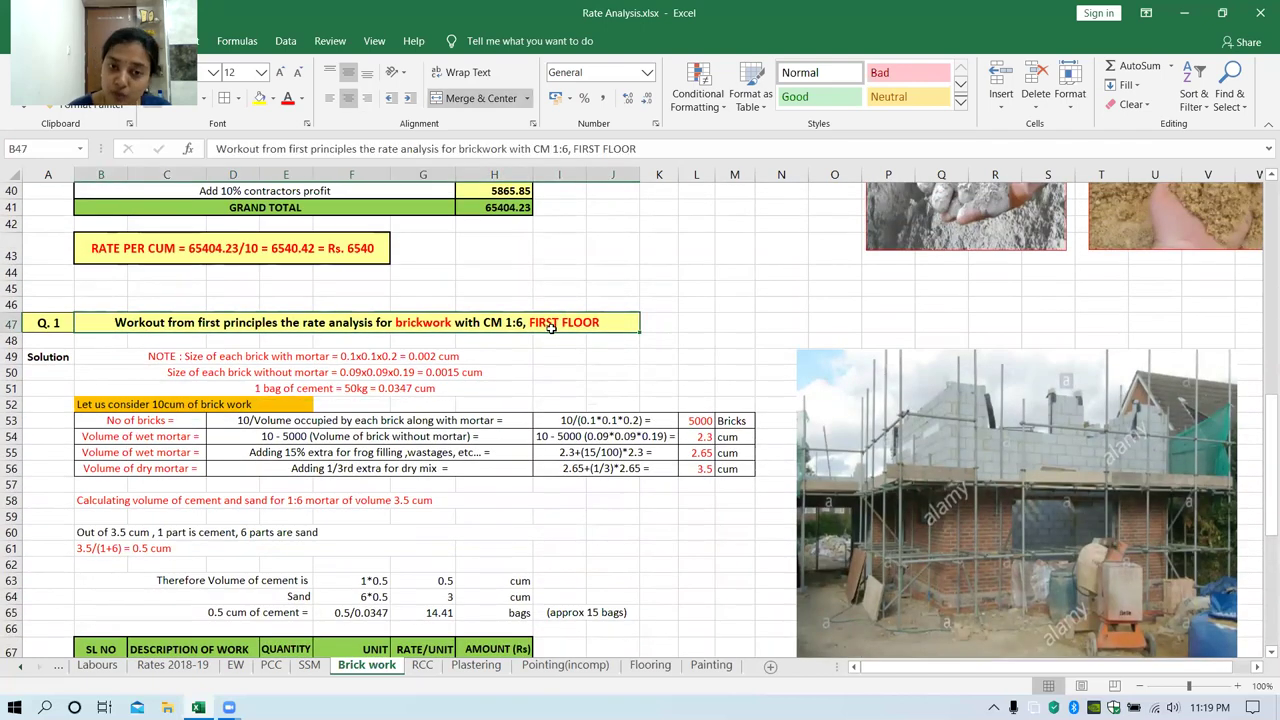
{"action": "scroll", "coordinate": [548, 371], "scroll_direction": "down", "scroll_amount": 6}
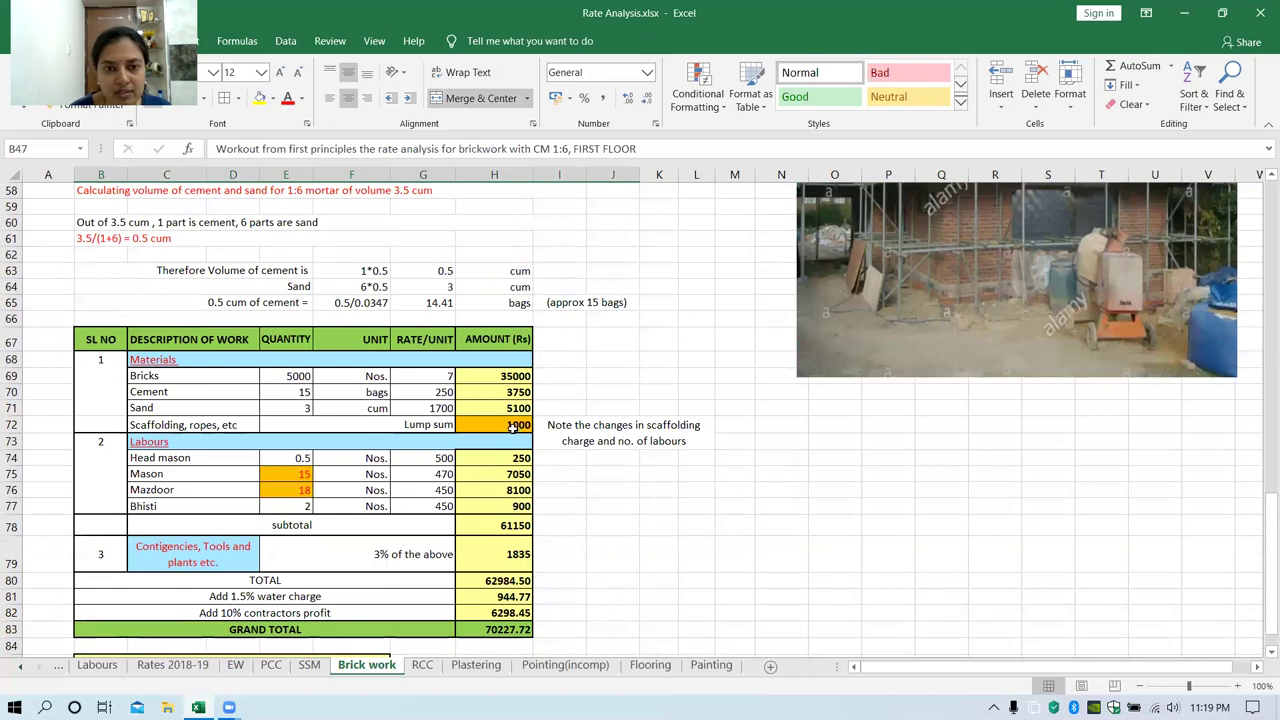
{"action": "left_click", "coordinate": [512, 426]}
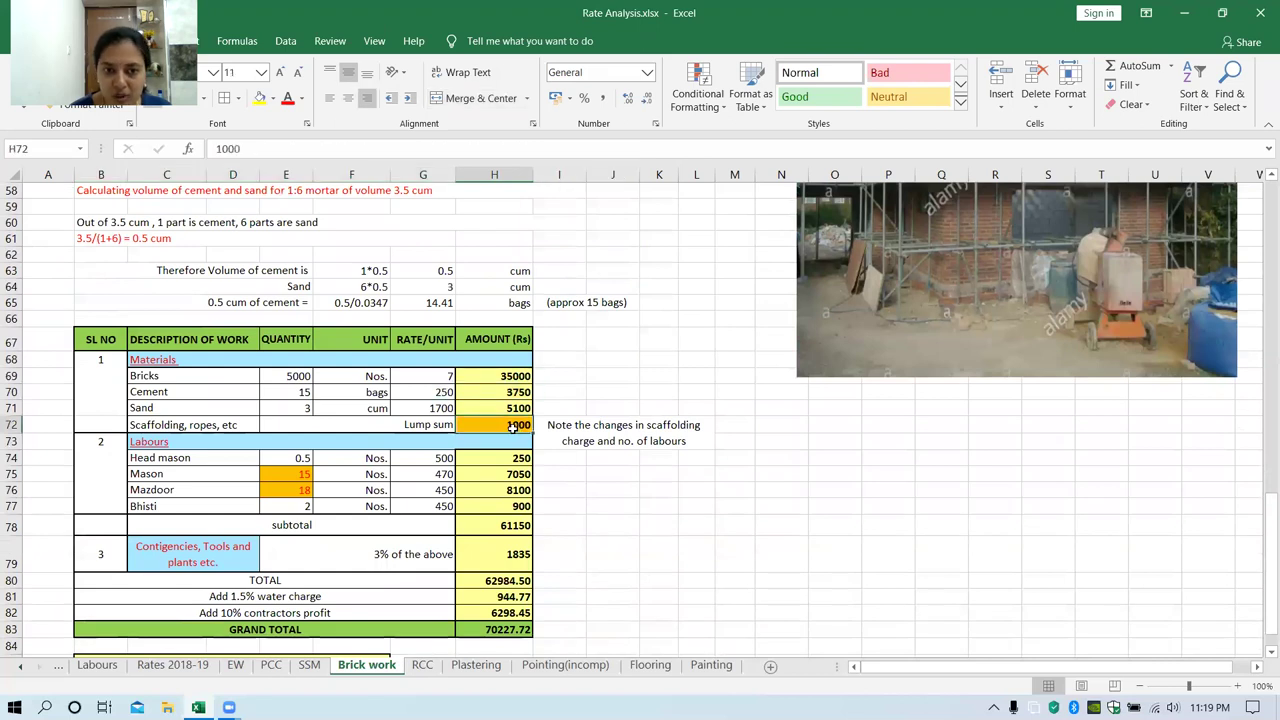
{"action": "left_click", "coordinate": [278, 474]}
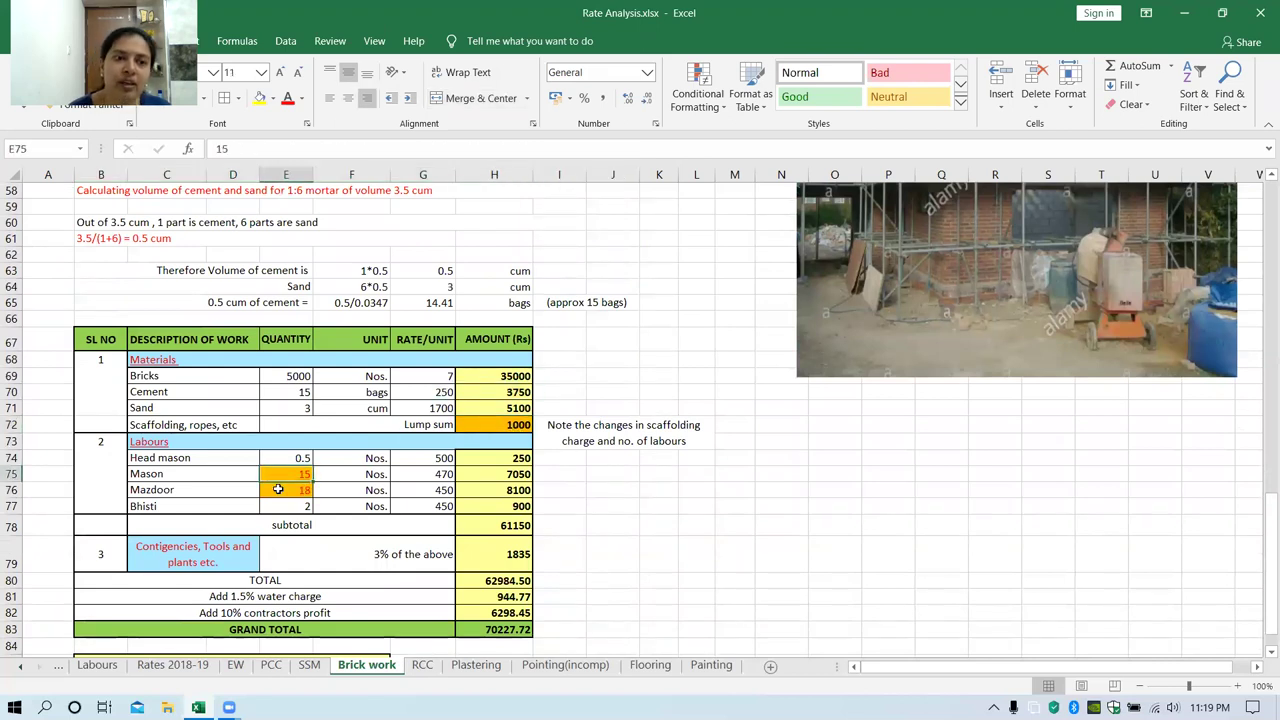
{"action": "left_click", "coordinate": [278, 490]}
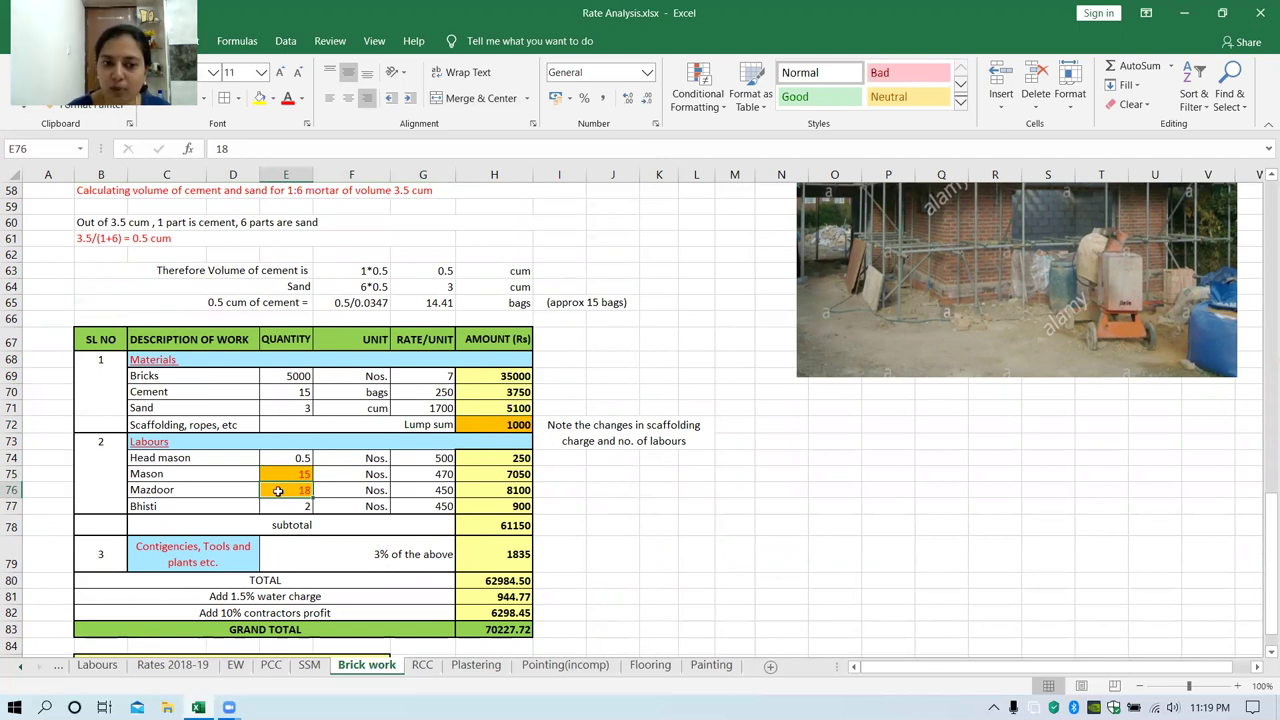
{"action": "scroll", "coordinate": [695, 532], "scroll_direction": "down", "scroll_amount": 2}
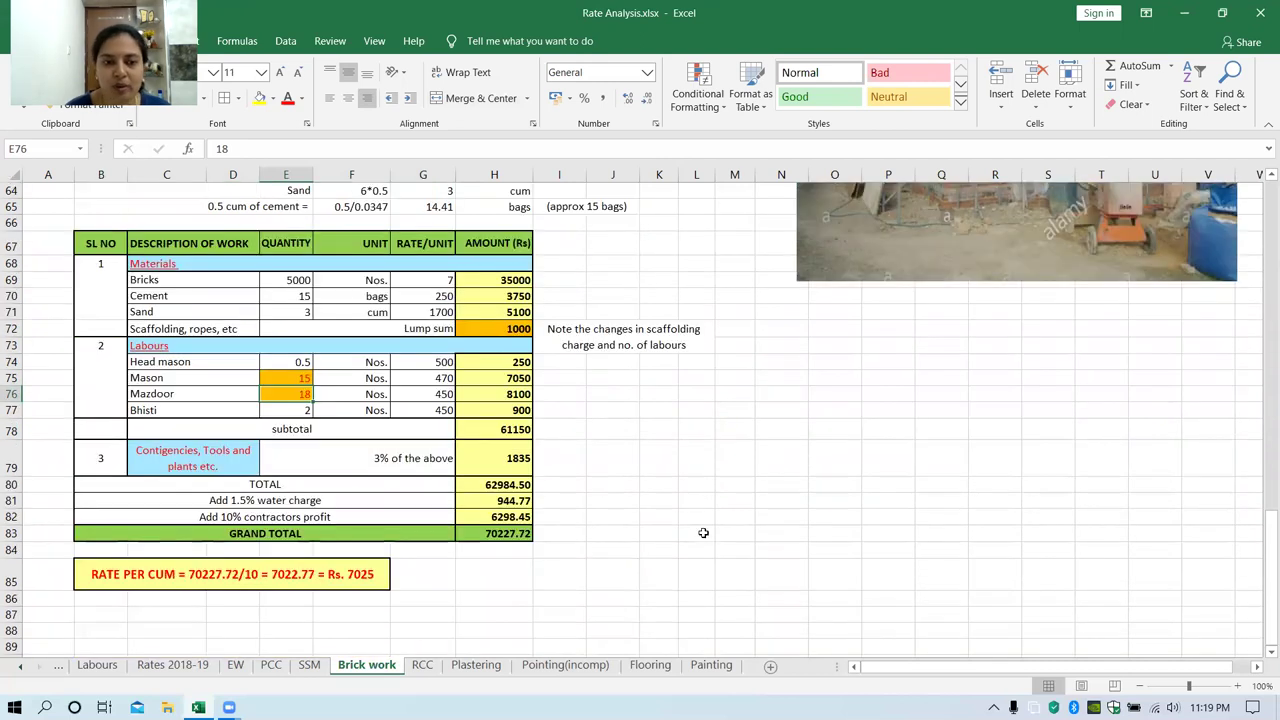
Step: Scroll from the first-floor Rs. 7025 rate per cum back to the GROUND FLOOR question at row 1
{"action": "left_click", "coordinate": [369, 575]}
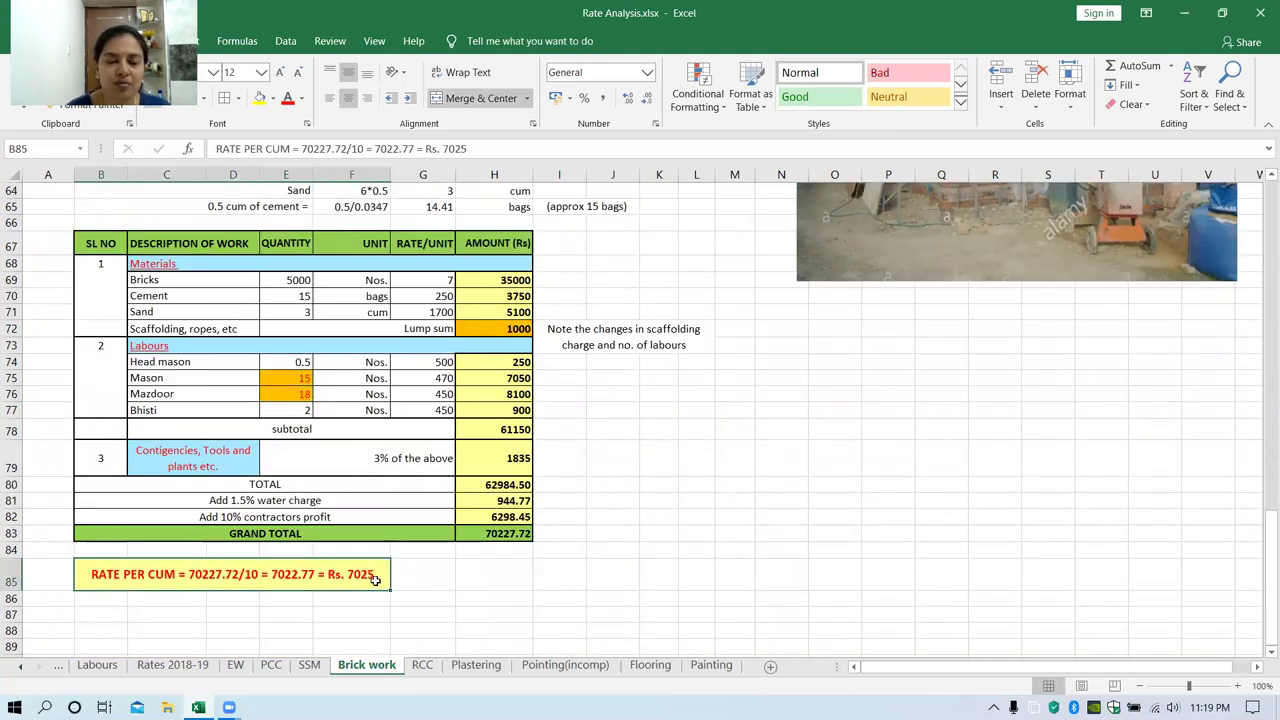
{"action": "scroll", "coordinate": [607, 509], "scroll_direction": "up", "scroll_amount": 11}
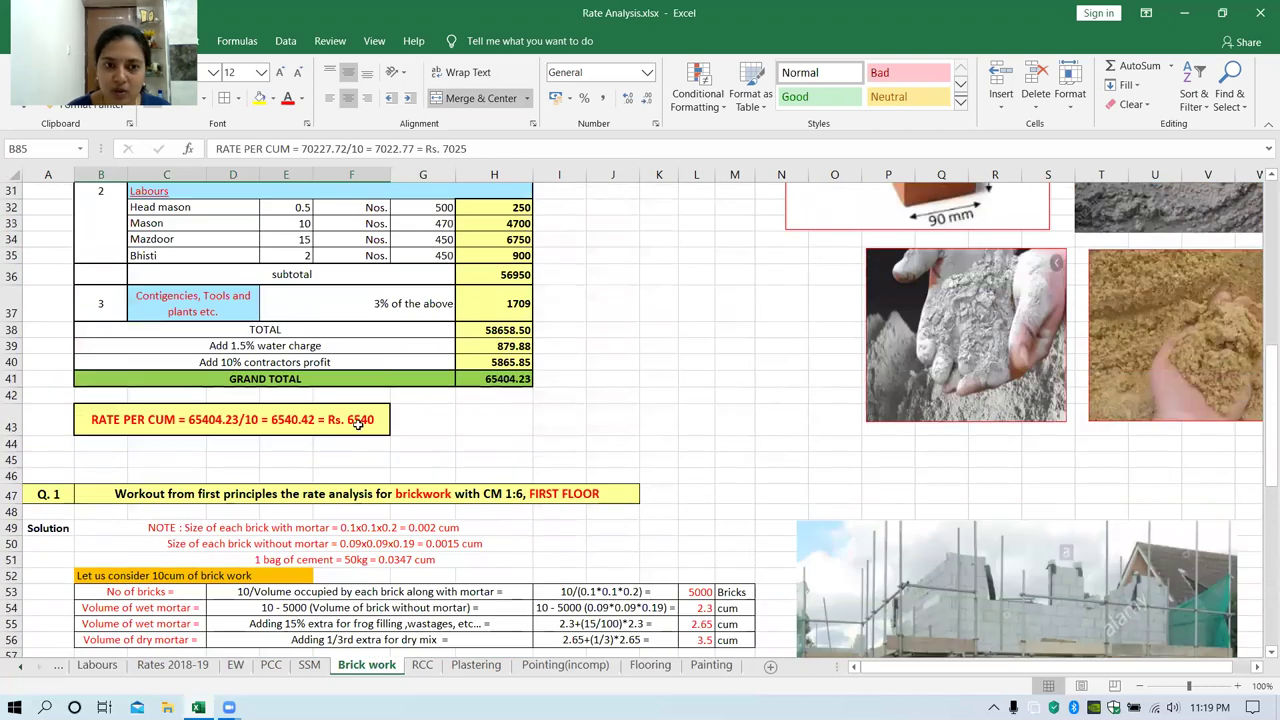
{"action": "scroll", "coordinate": [568, 515], "scroll_direction": "up", "scroll_amount": 10}
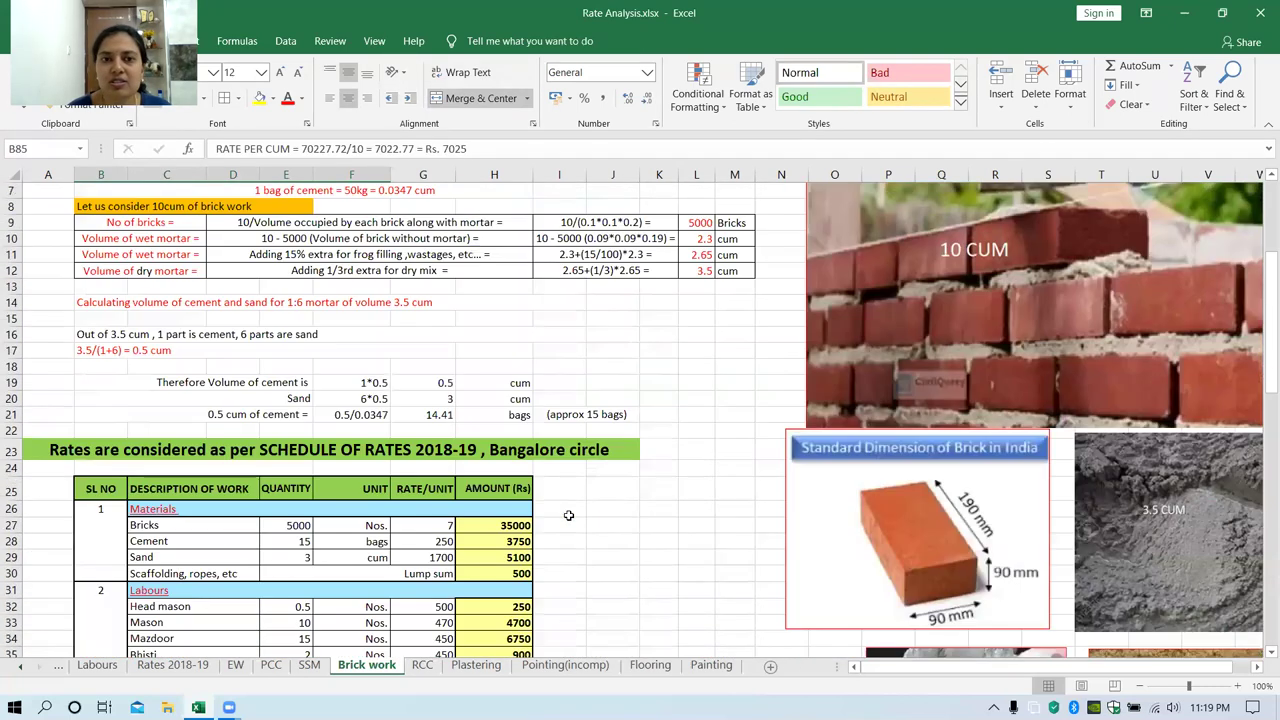
{"action": "left_click", "coordinate": [727, 219]}
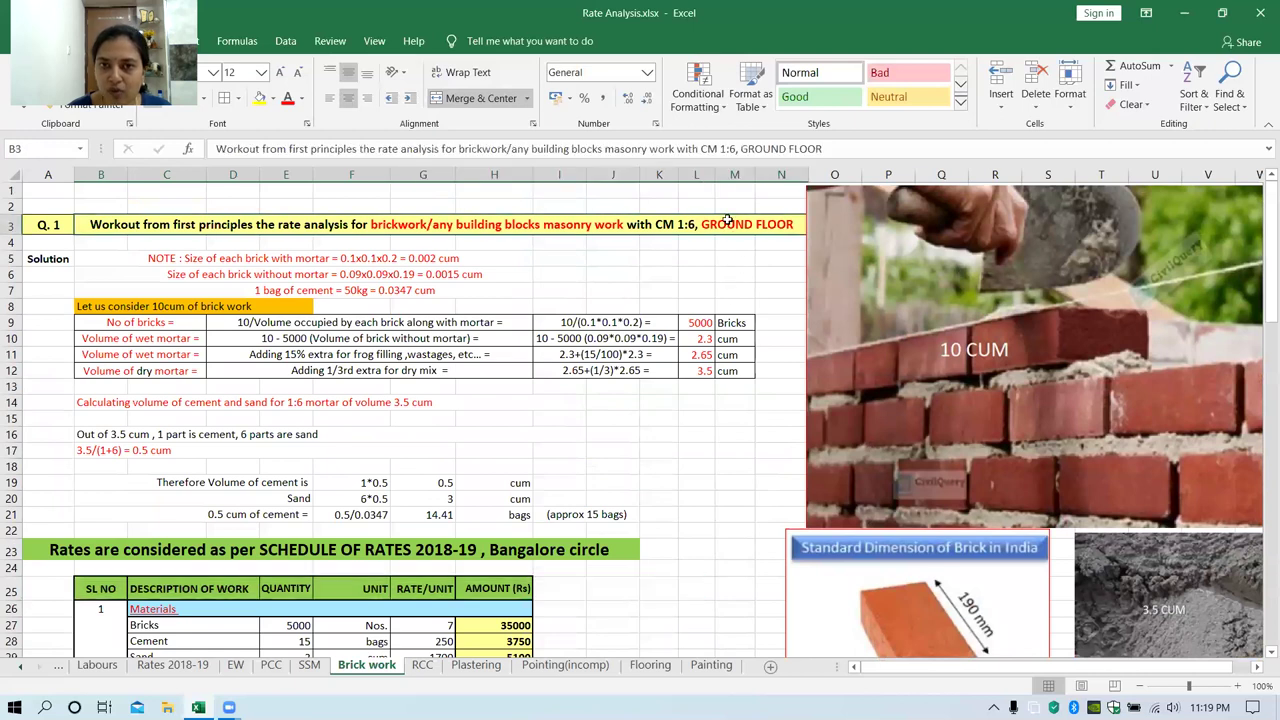
{"action": "scroll", "coordinate": [728, 215], "scroll_direction": "down", "scroll_amount": 3}
{"action": "scroll", "coordinate": [815, 209], "scroll_direction": "up", "scroll_amount": 3}
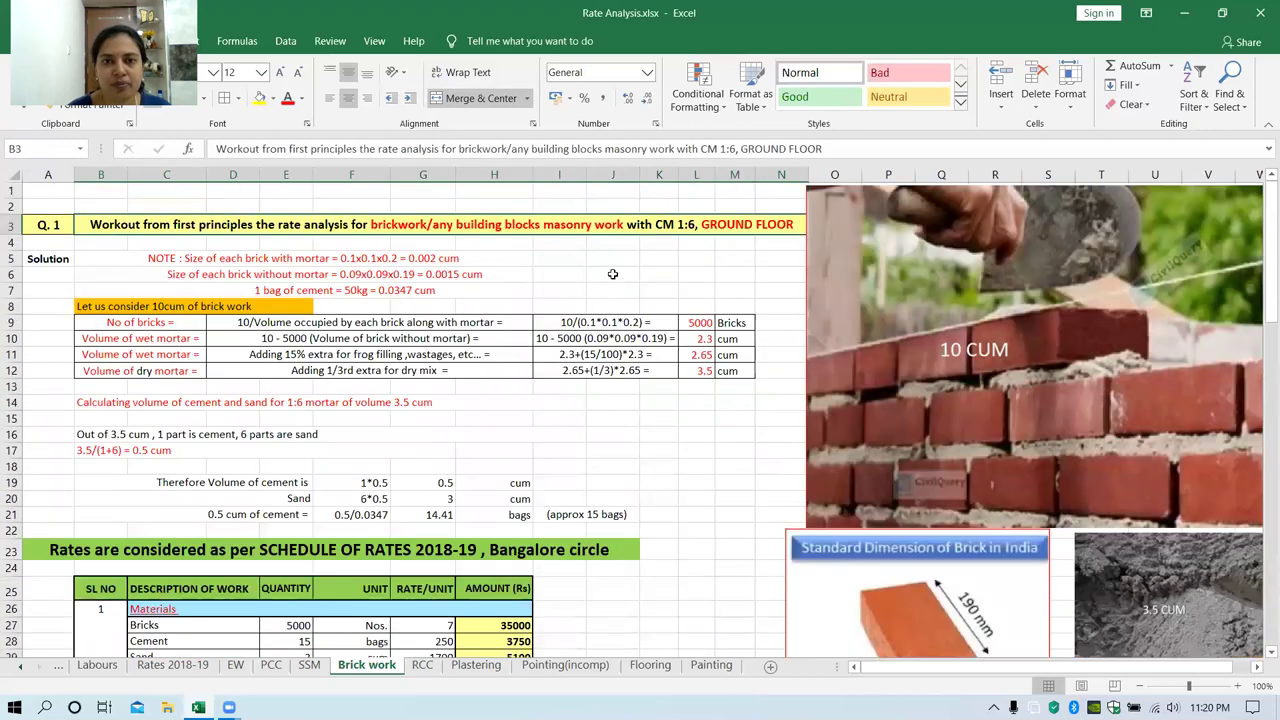
{"action": "left_click", "coordinate": [612, 274]}
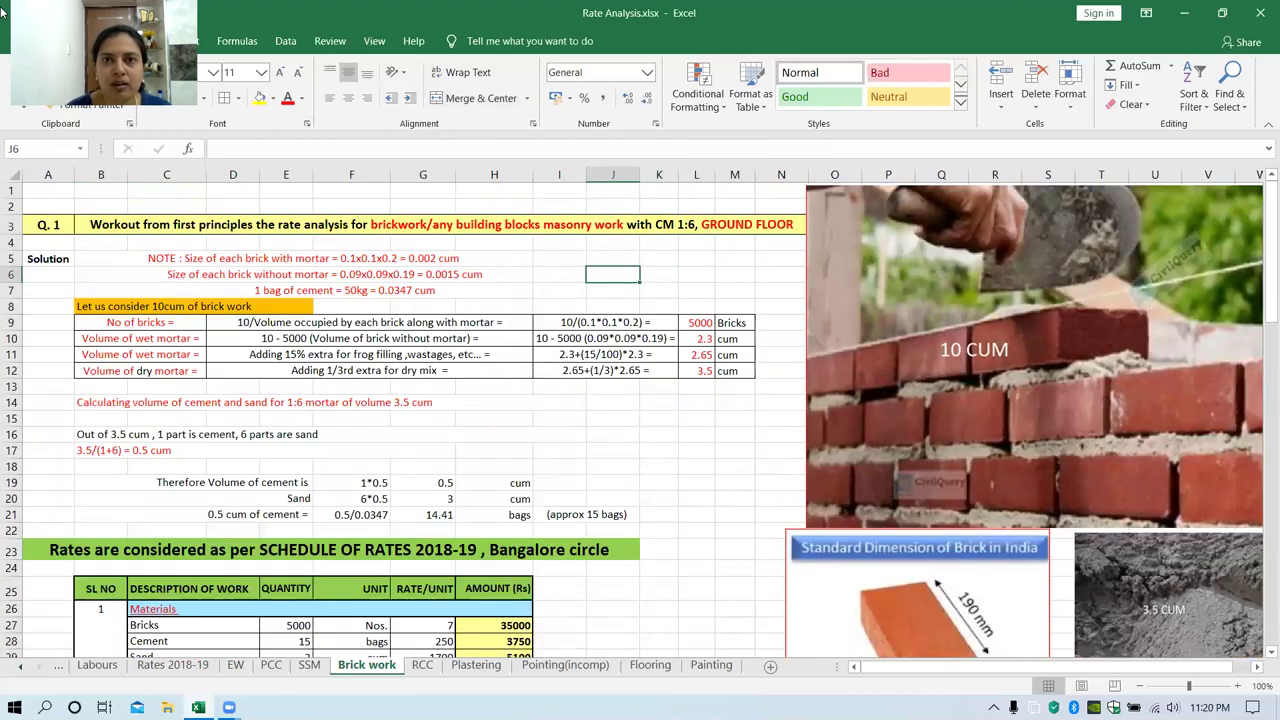
{"action": "left_click", "coordinate": [733, 304]}
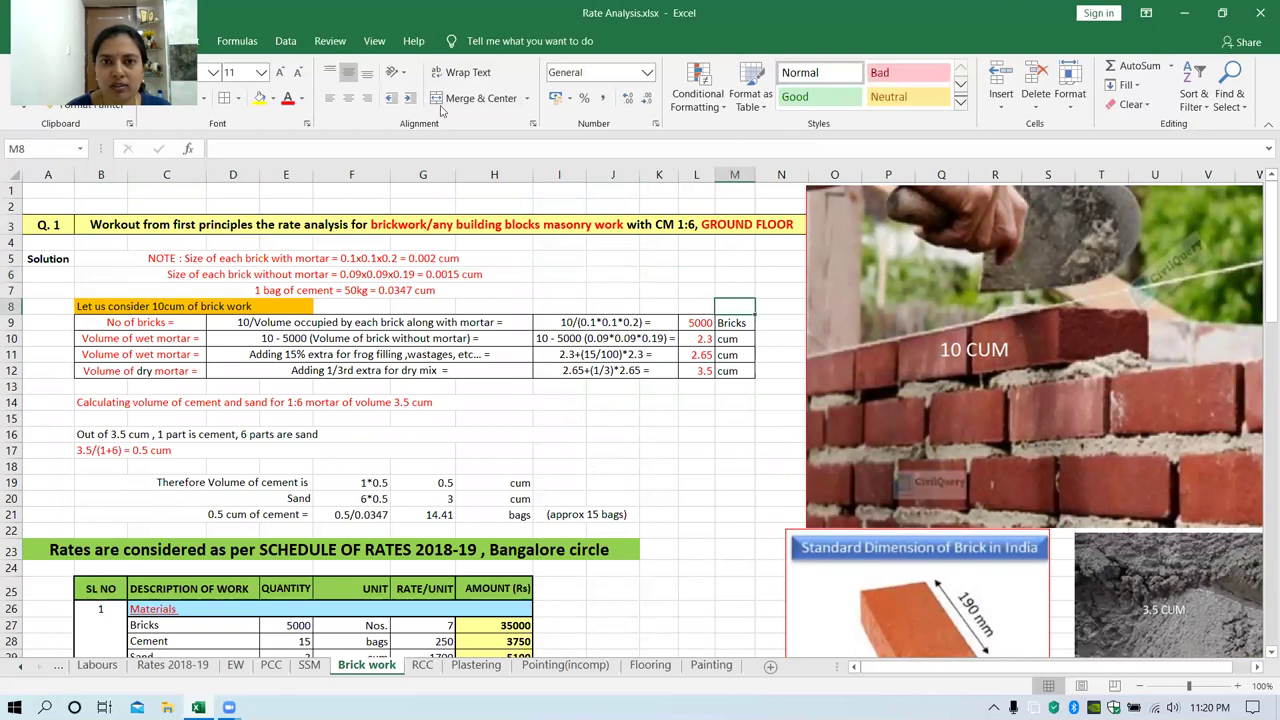